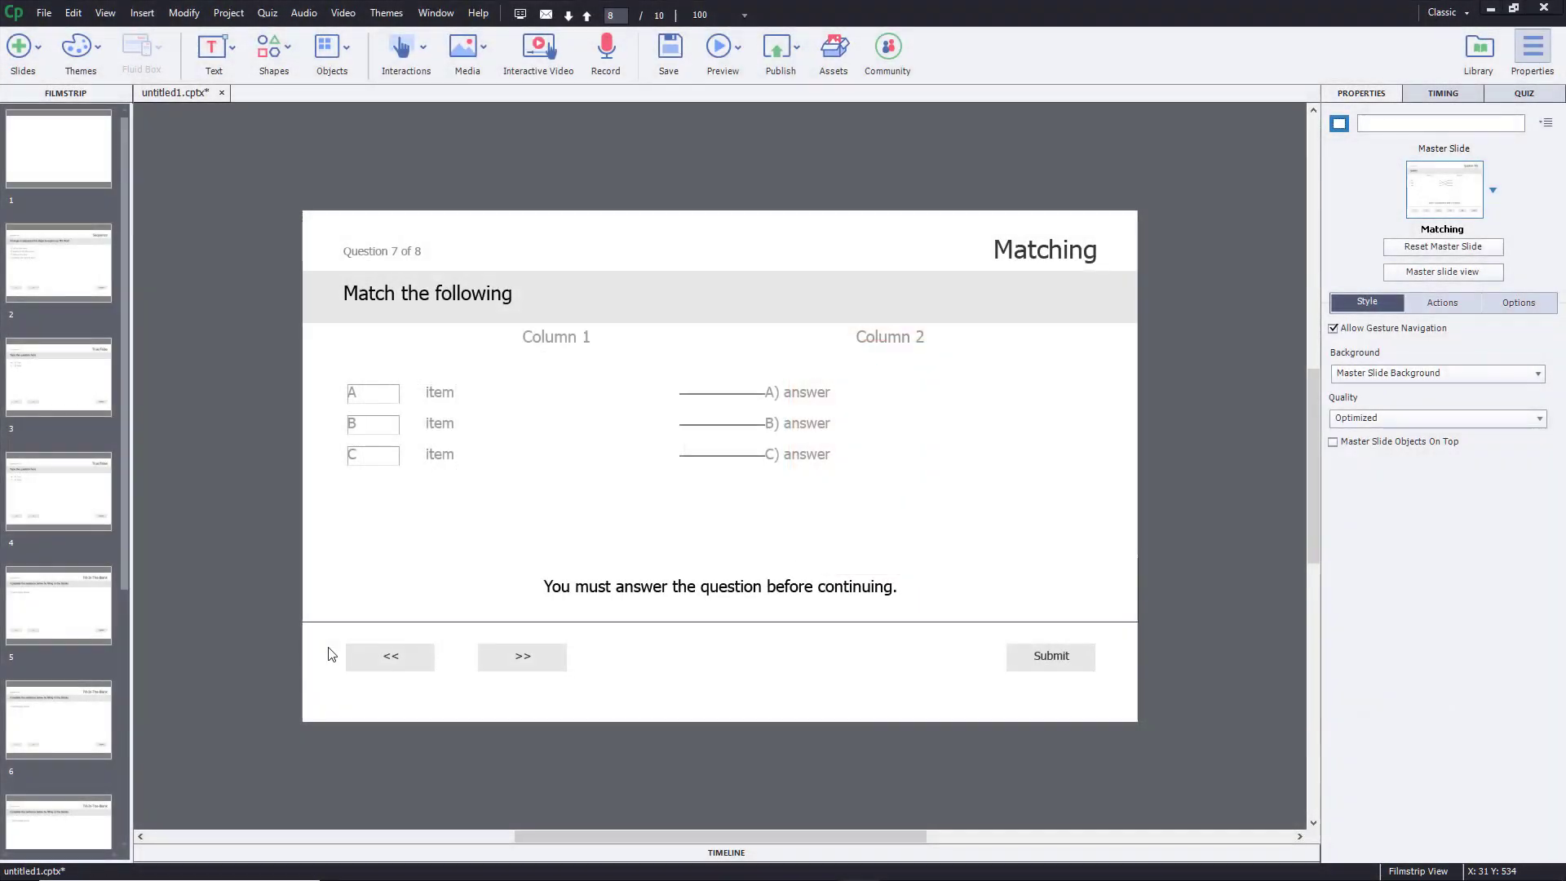
Step: Open Quiz Preferences from the Quiz menu
click(274, 20)
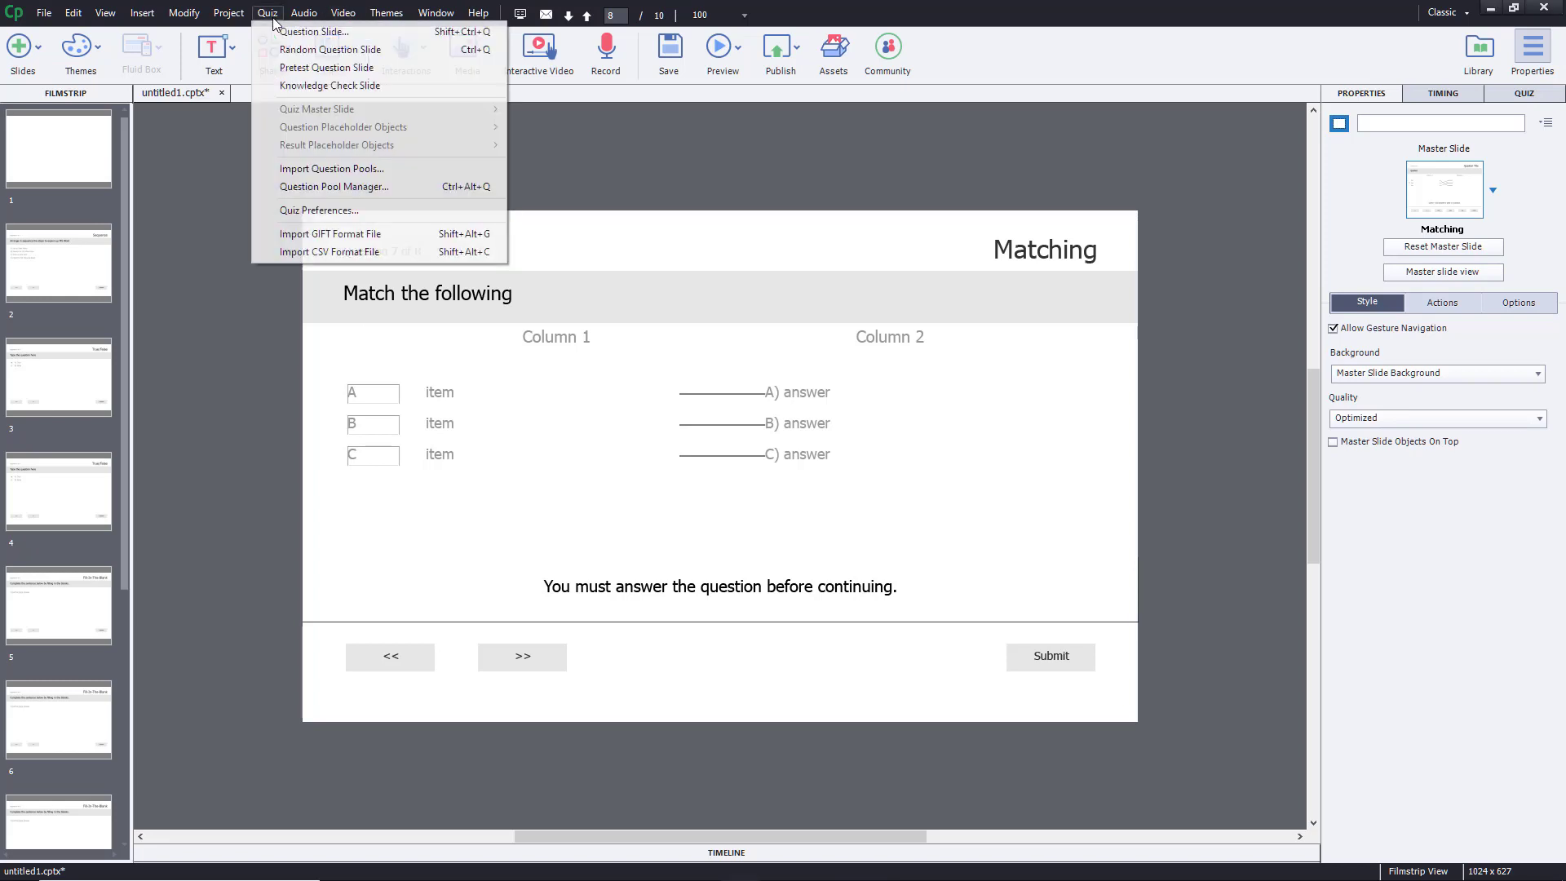
click(369, 213)
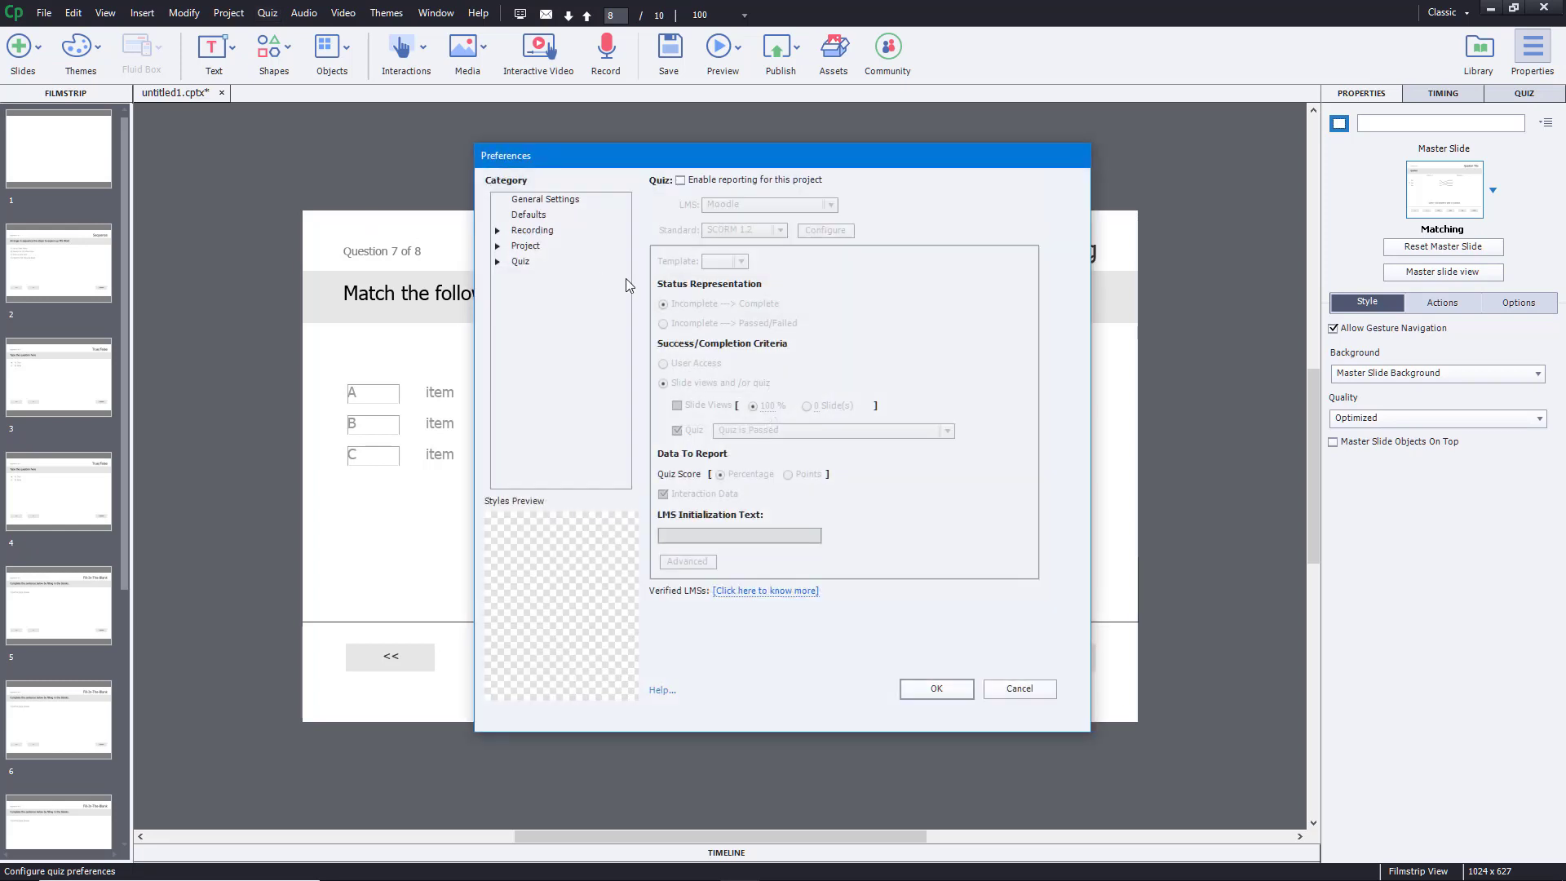
Step: Enable project reporting with Moodle as LMS, SCORM 1.2 standard and the Default template
click(498, 262)
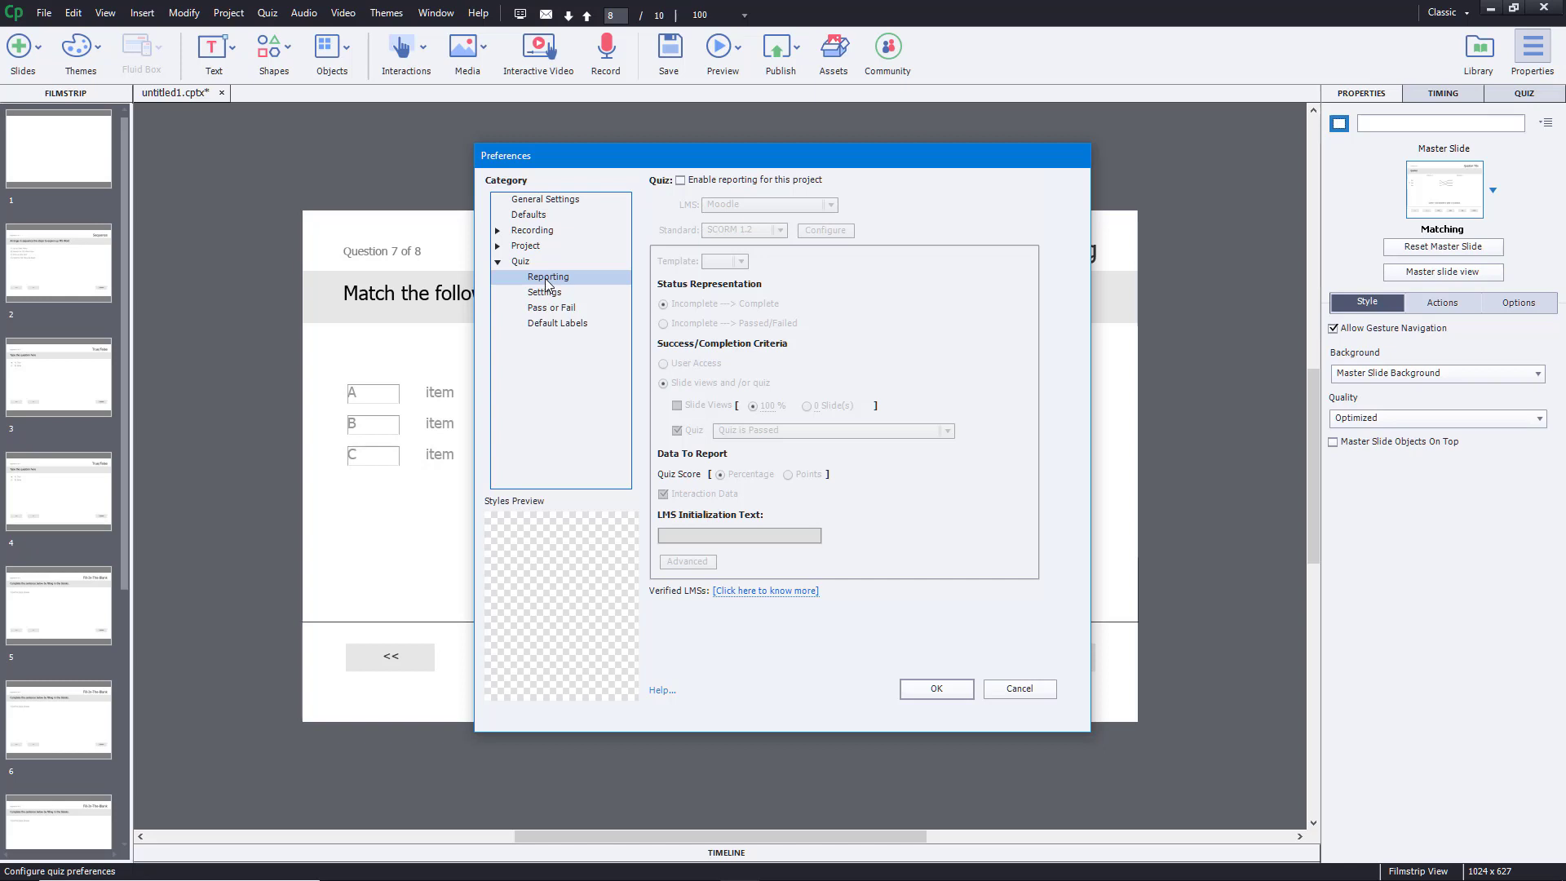
click(697, 182)
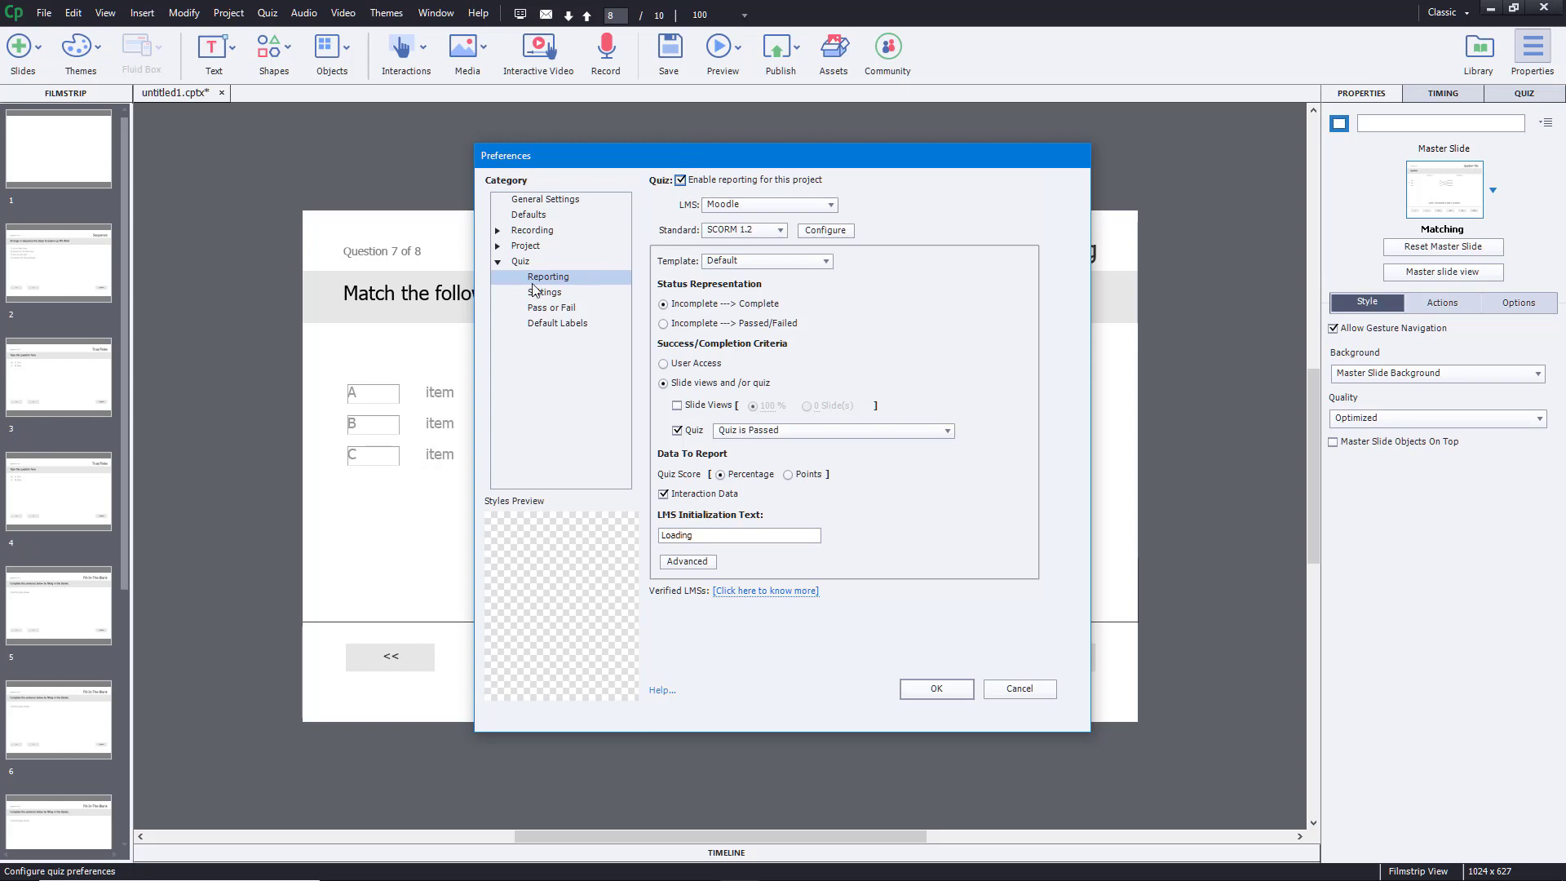
click(767, 209)
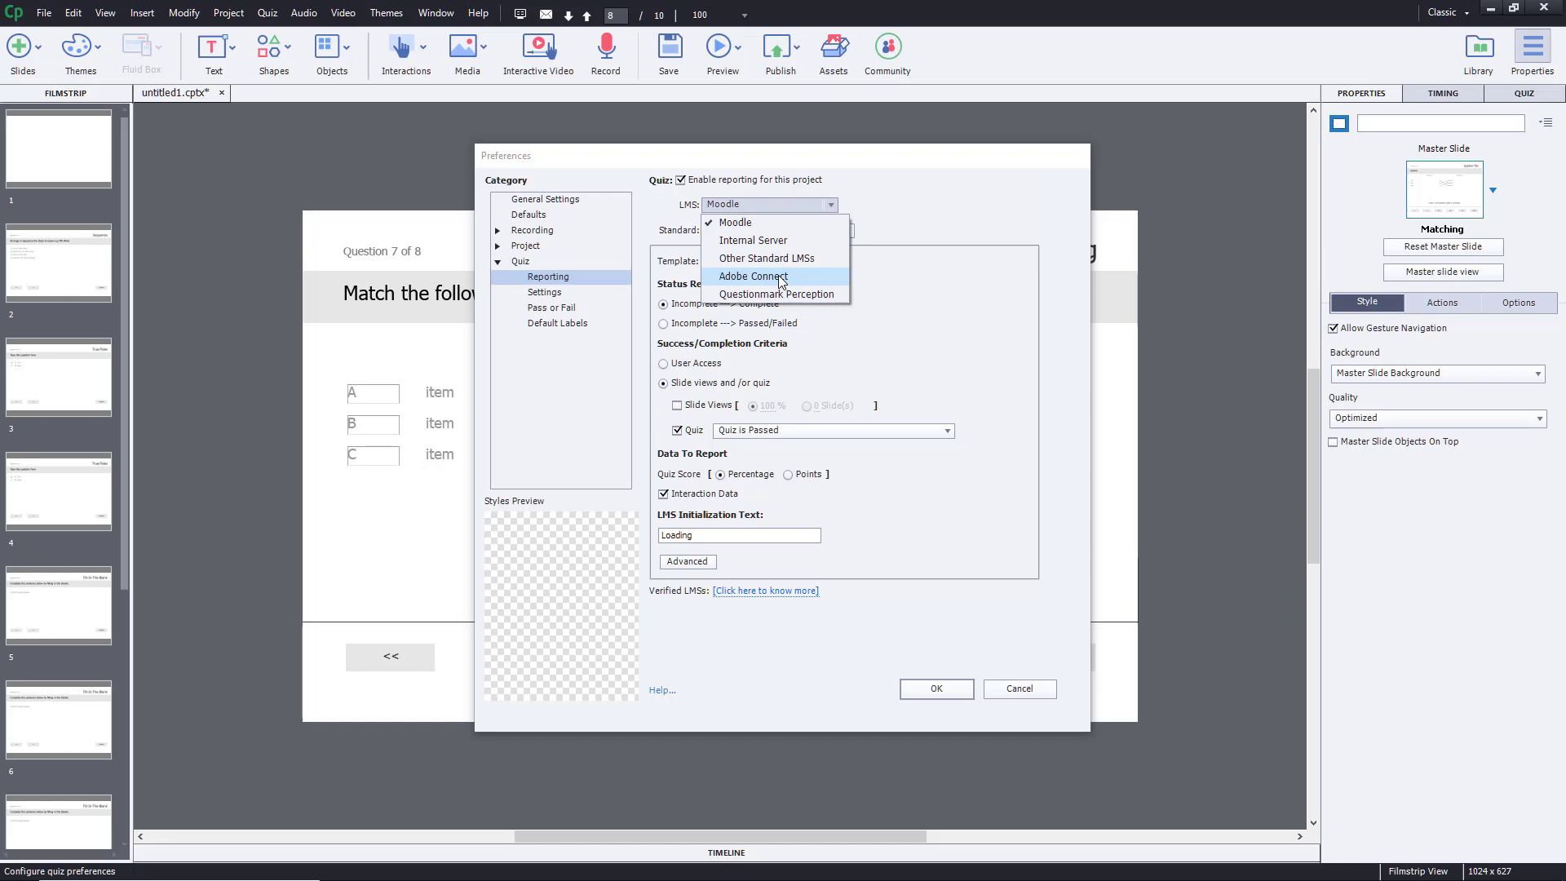
click(882, 246)
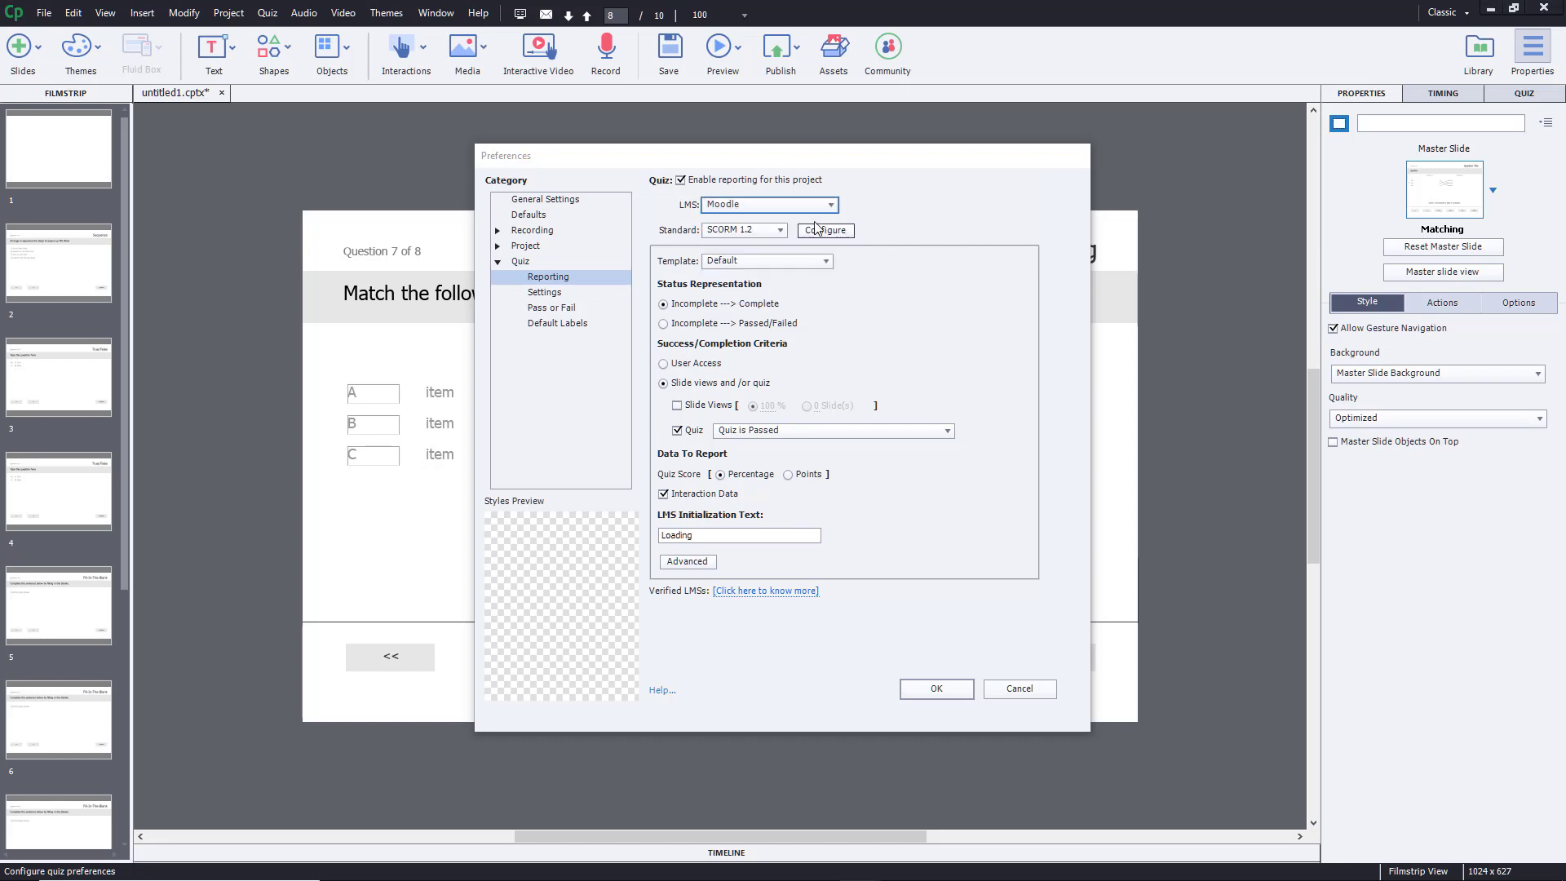
click(780, 232)
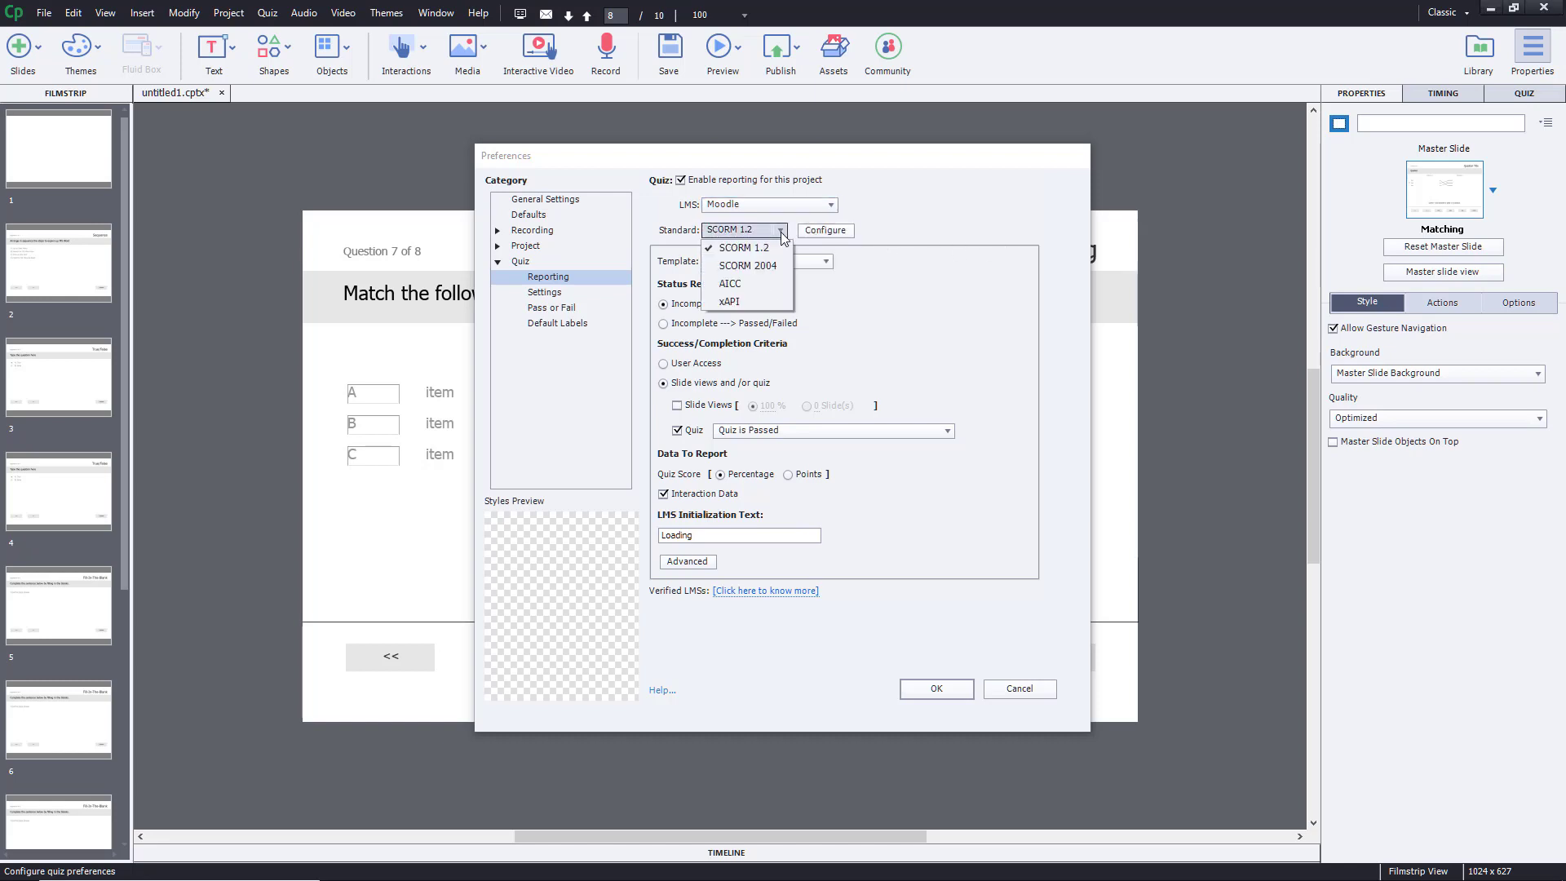
click(903, 212)
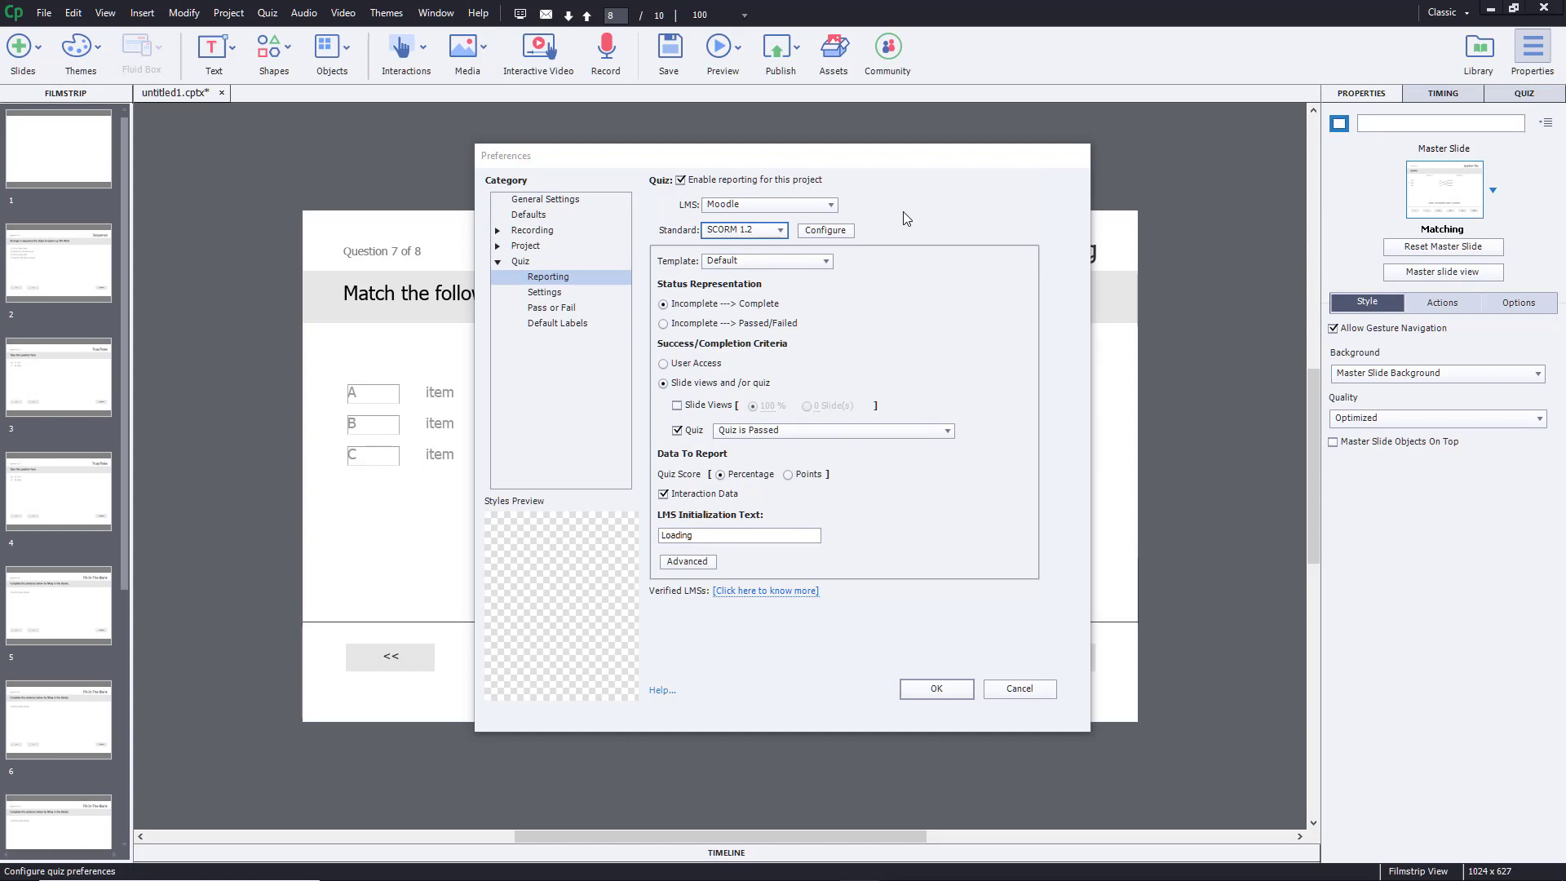
click(824, 260)
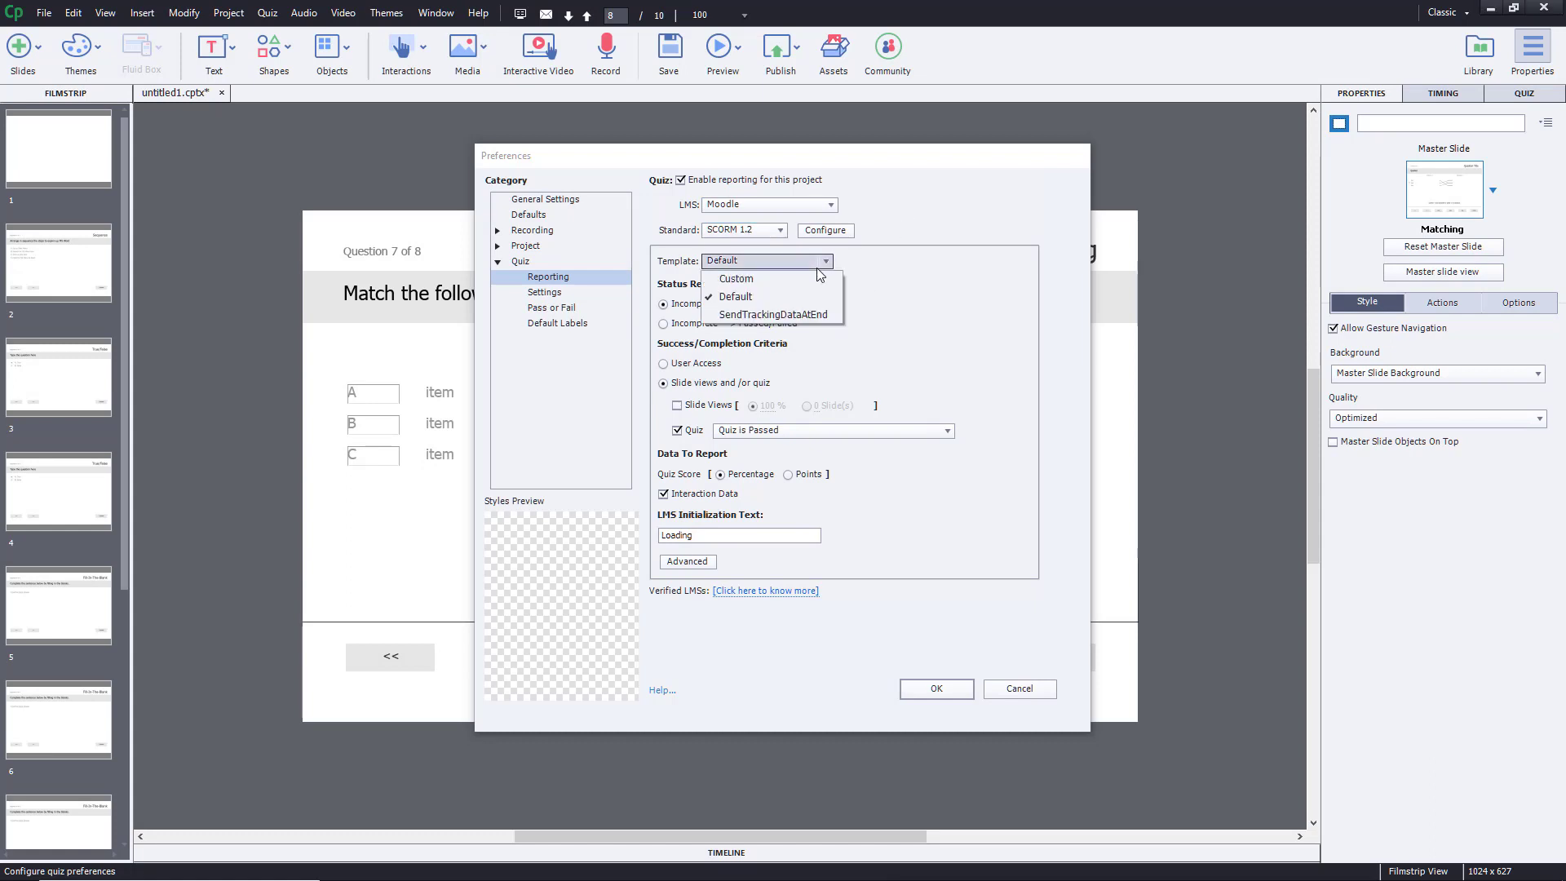
click(982, 281)
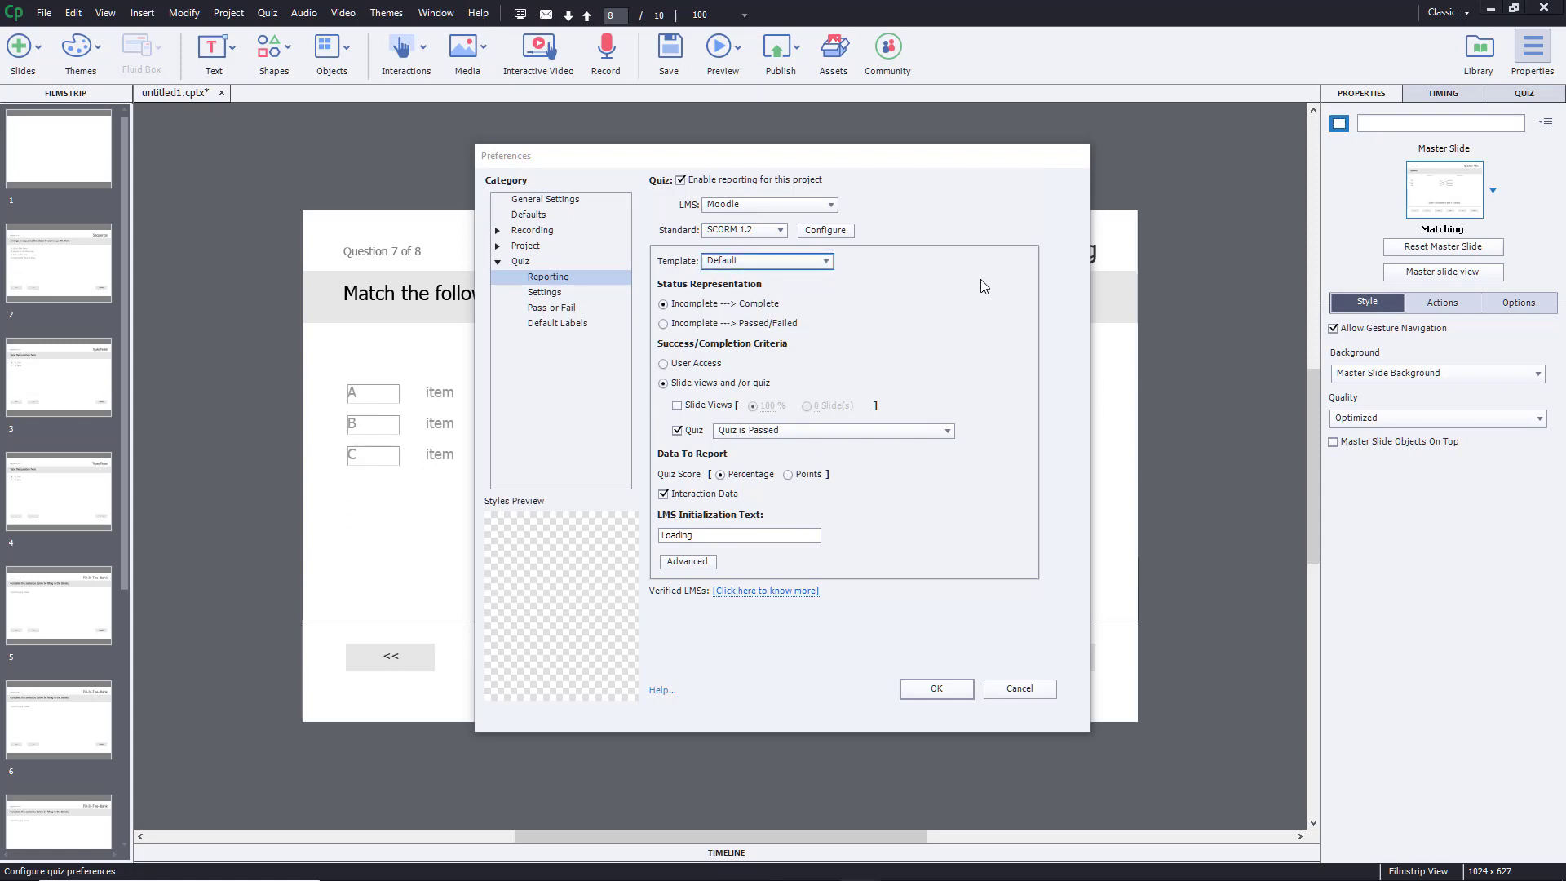
click(703, 563)
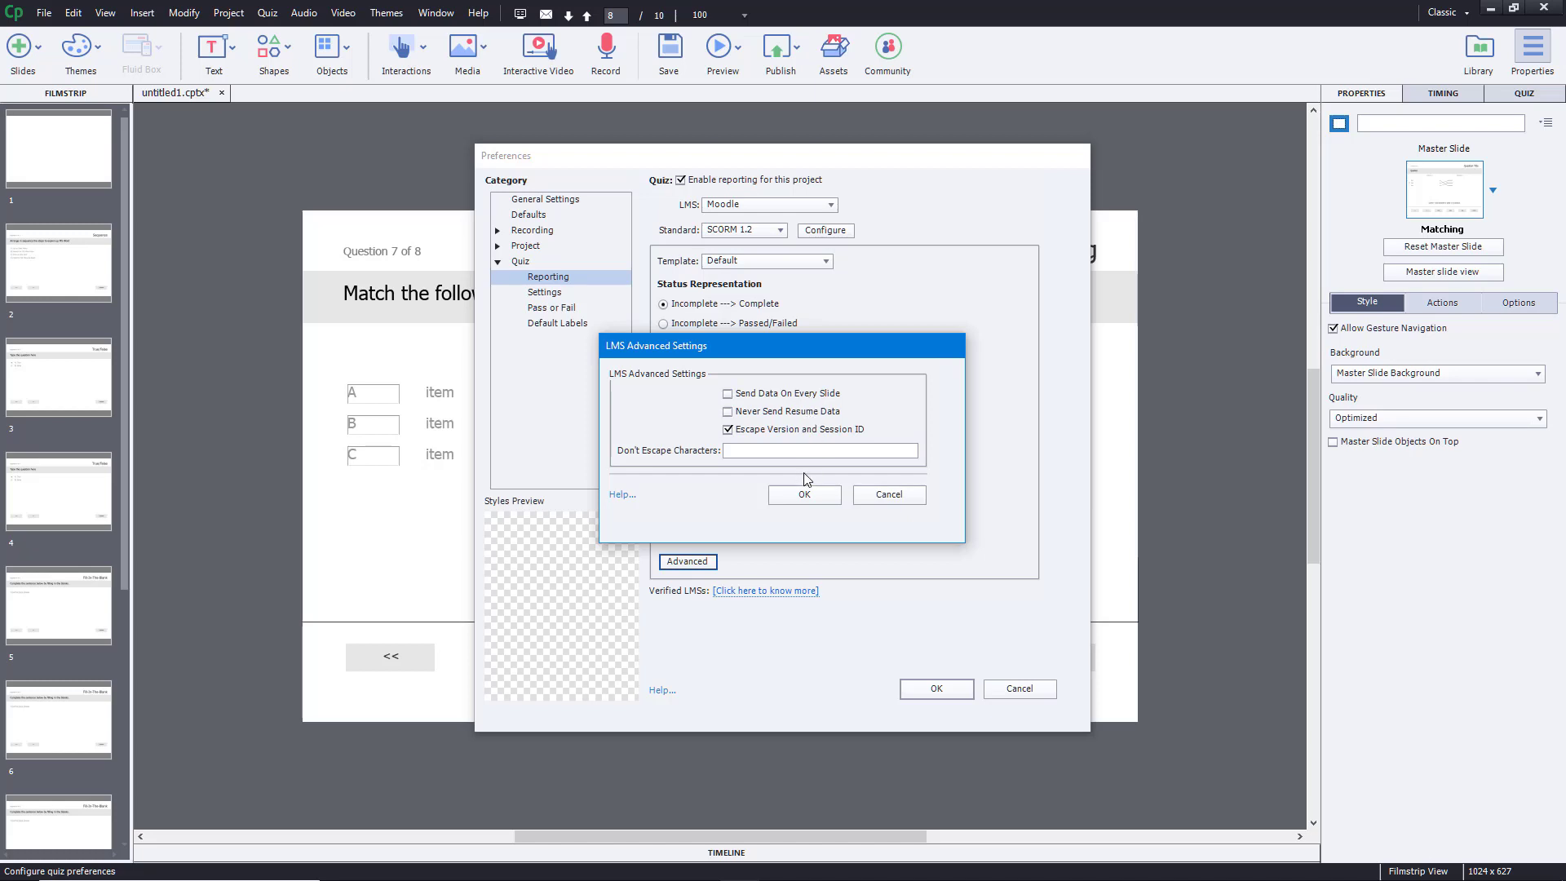
click(869, 498)
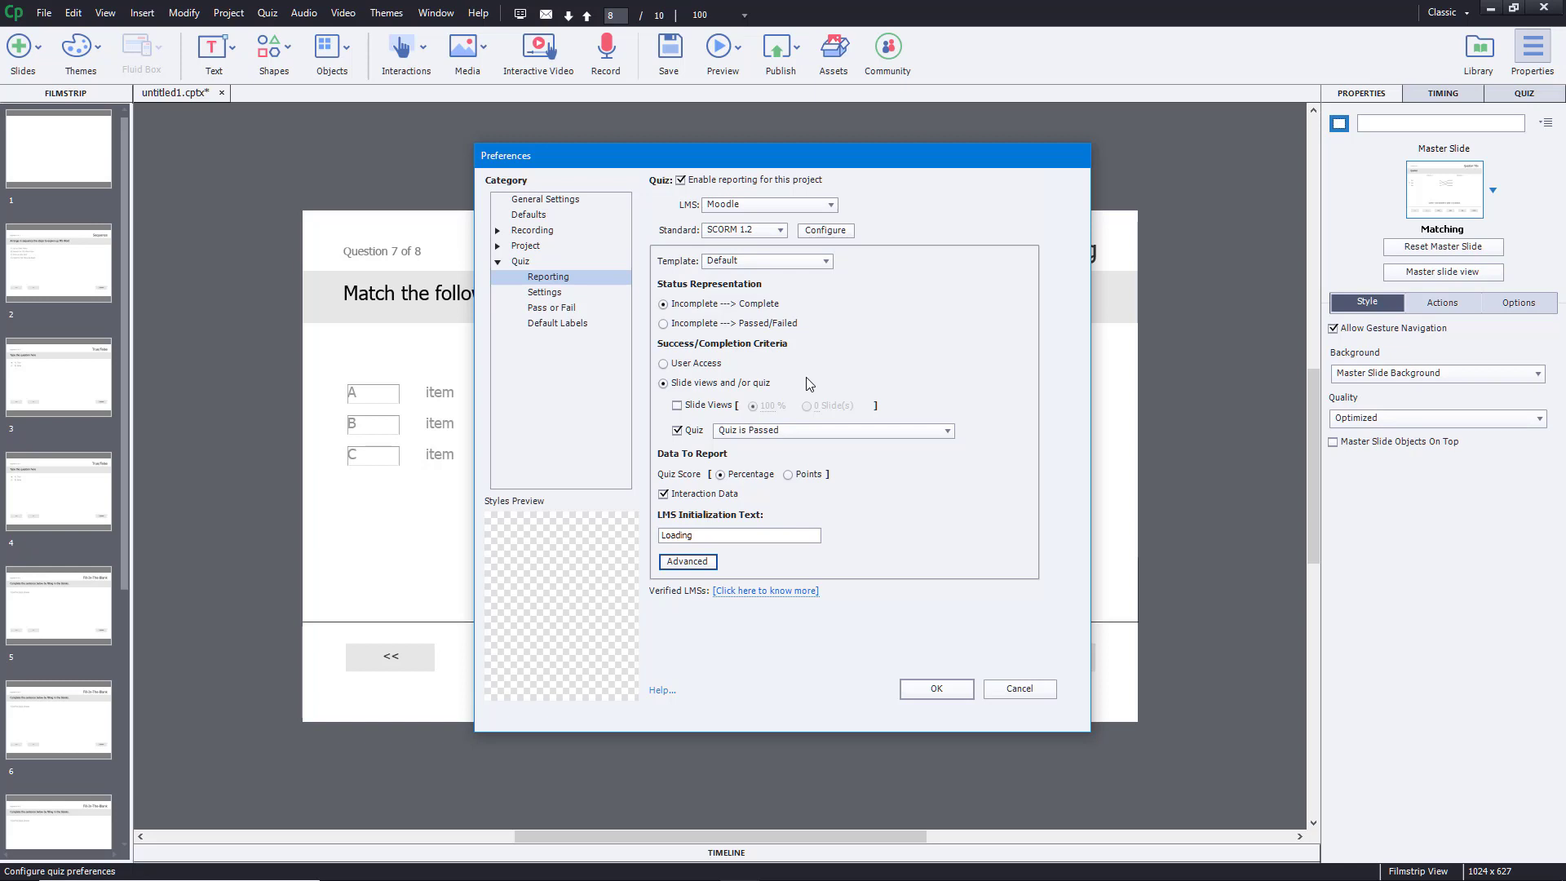
Step: In quiz Settings, set Required to Answer All and enable Shuffle Answers on all question slides
click(555, 297)
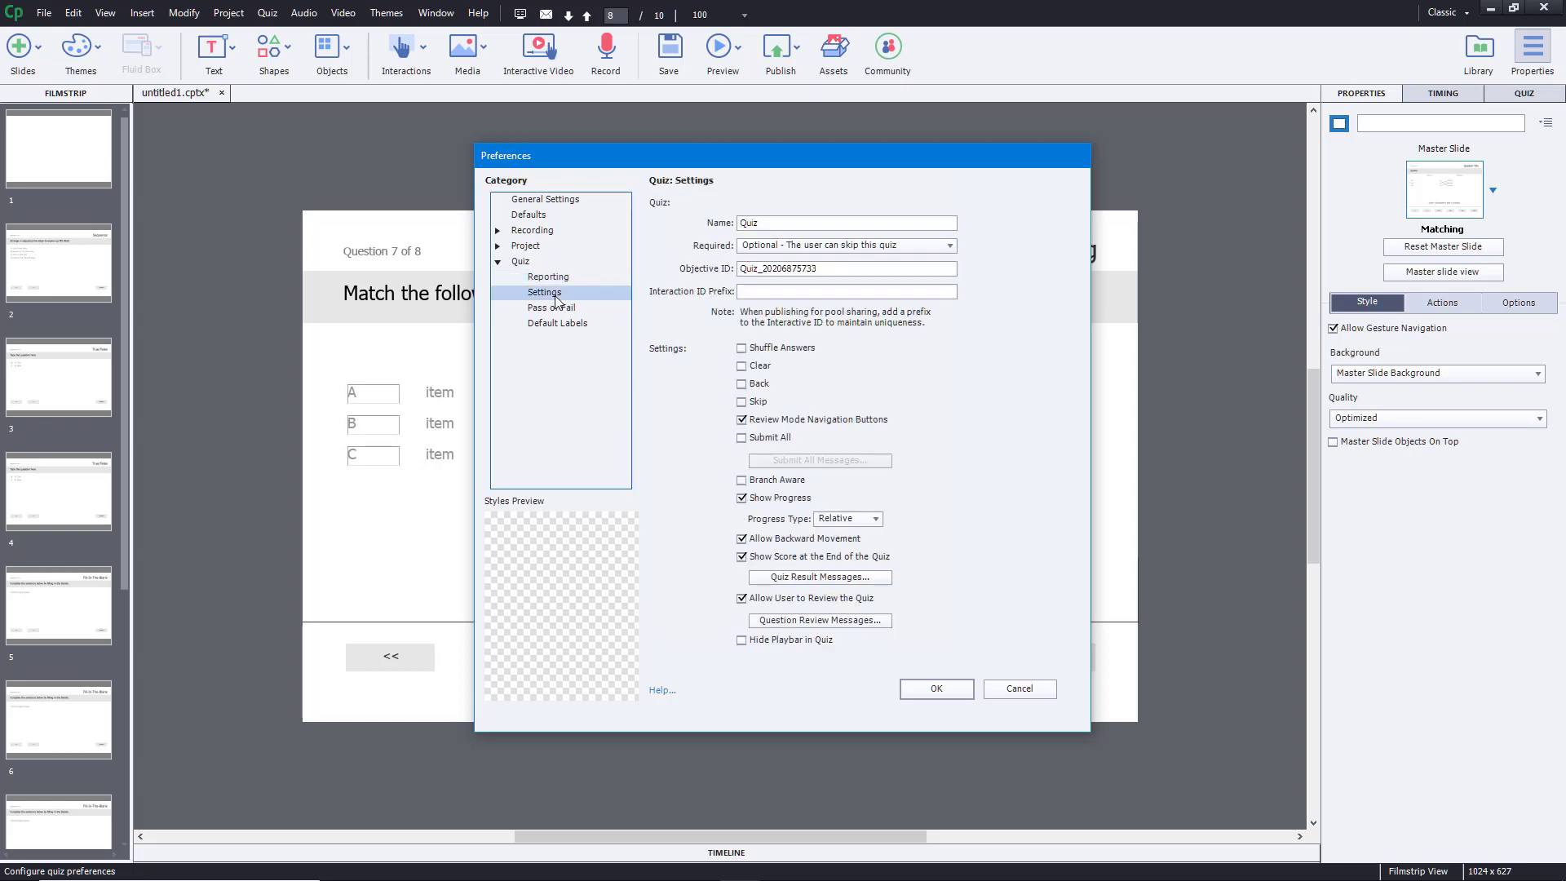
click(779, 215)
drag(779, 217, 728, 204)
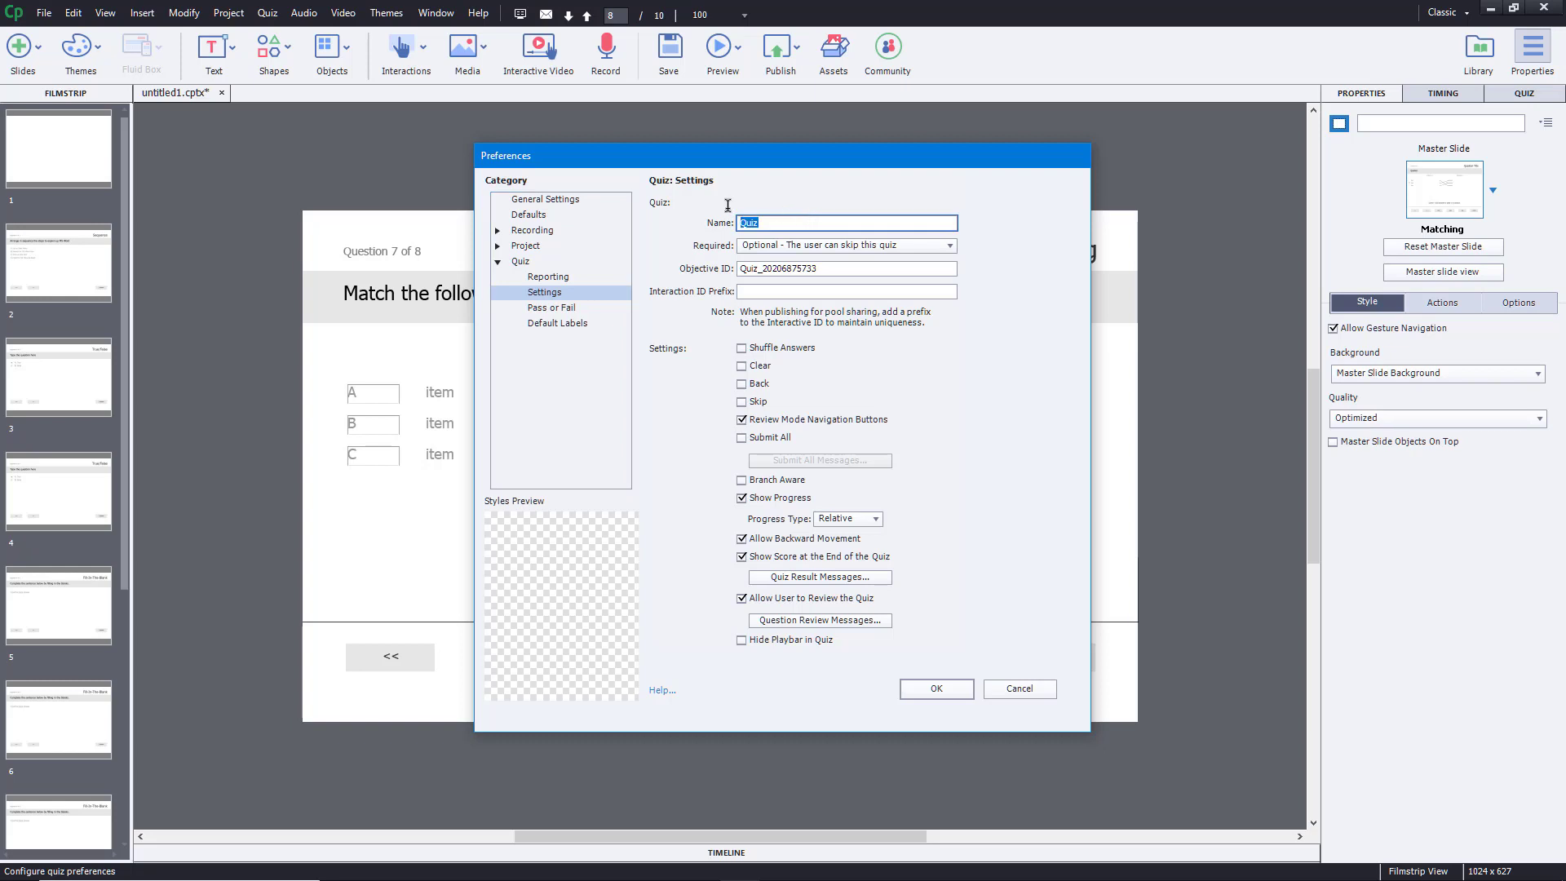
click(762, 248)
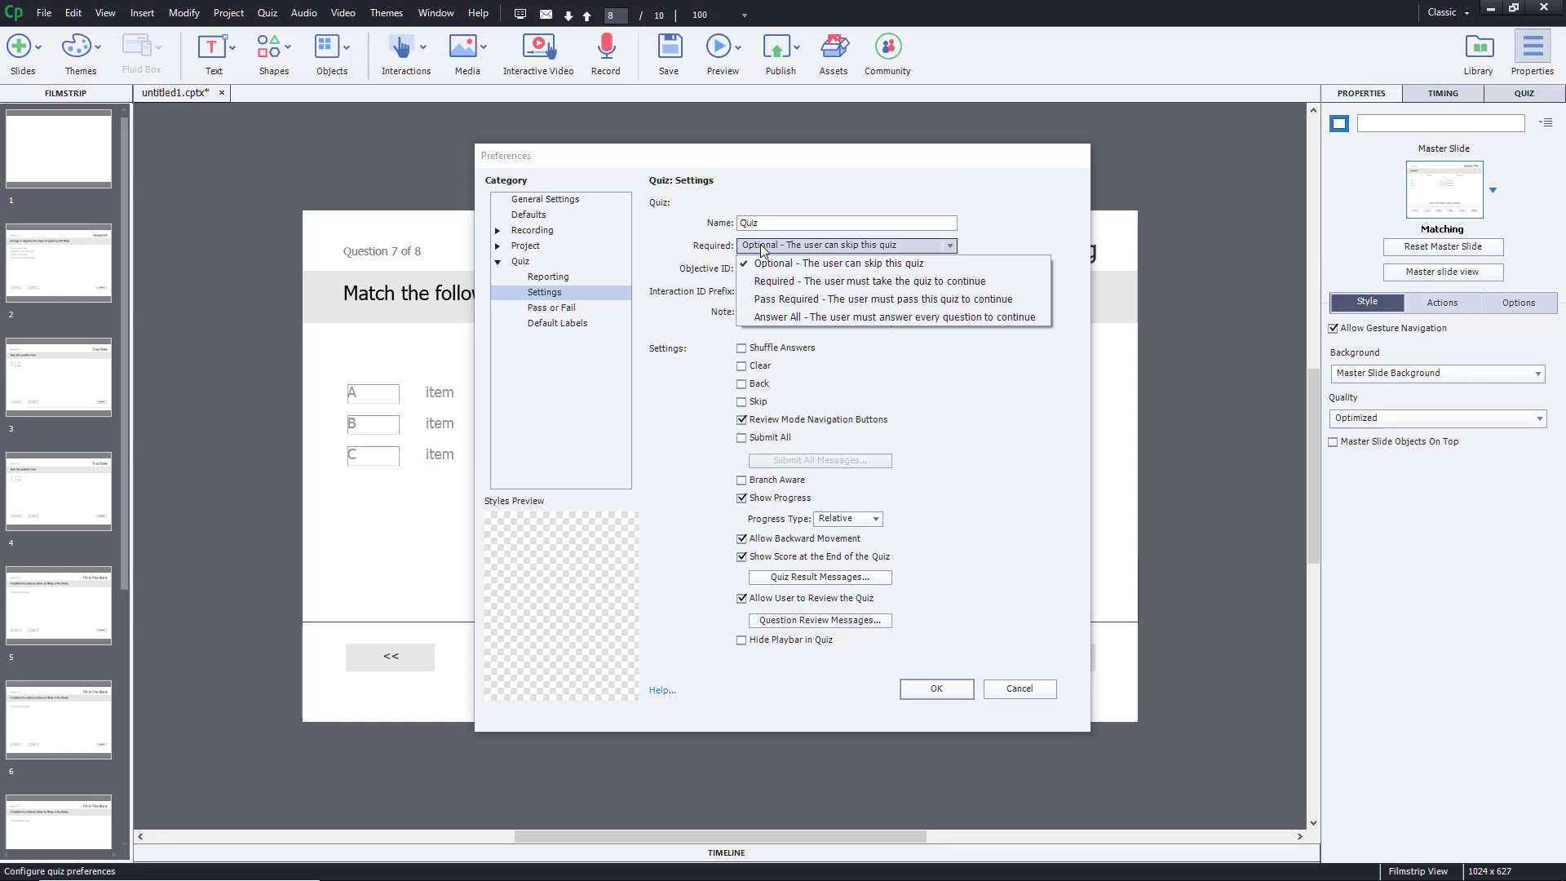
click(762, 249)
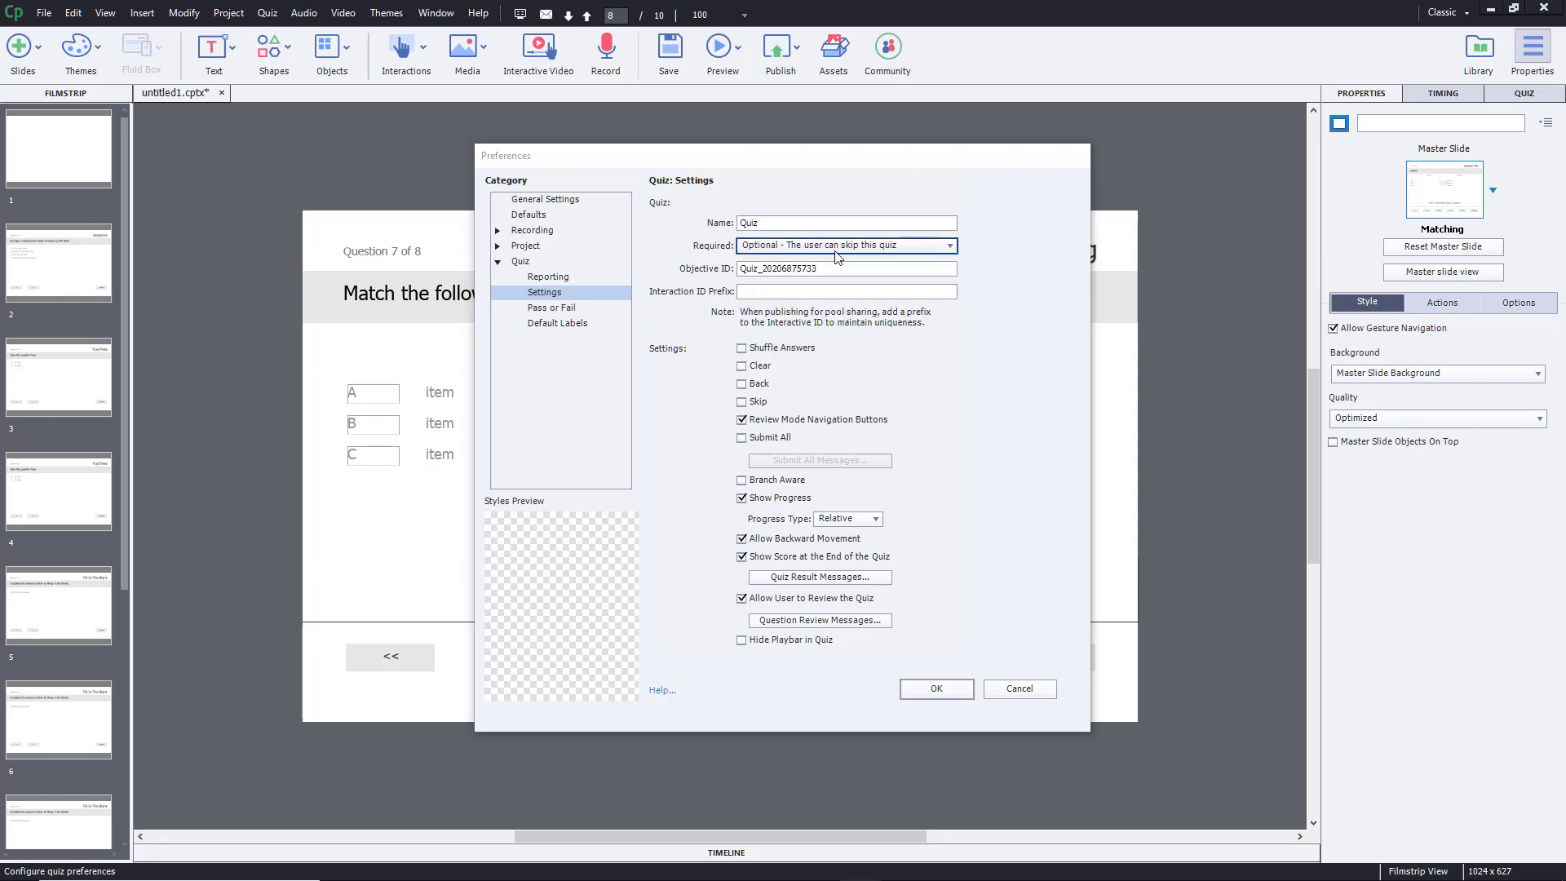
click(791, 253)
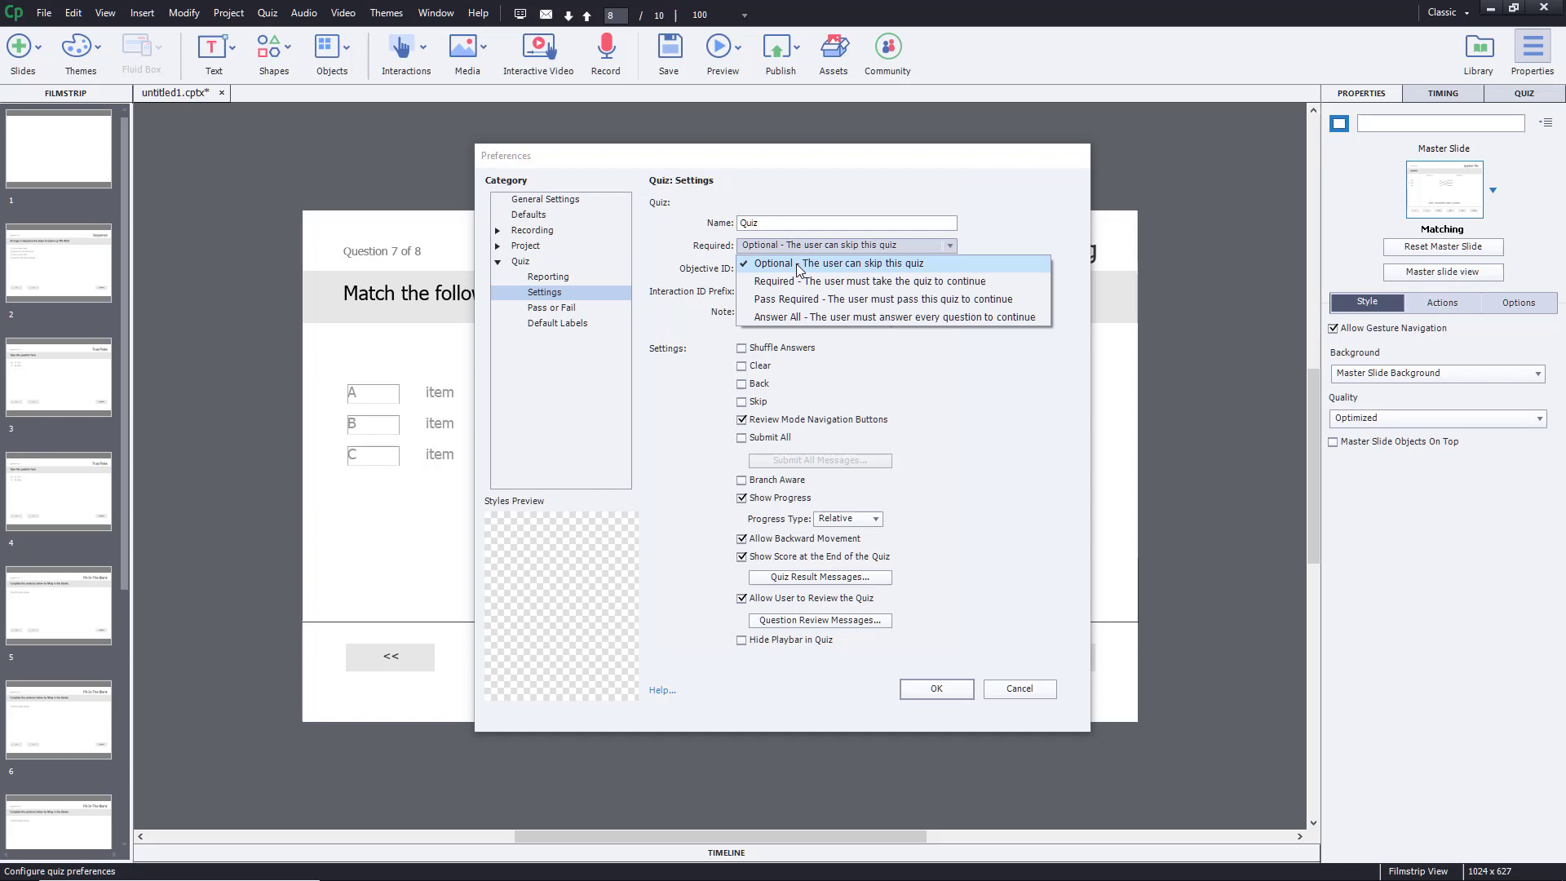
click(823, 317)
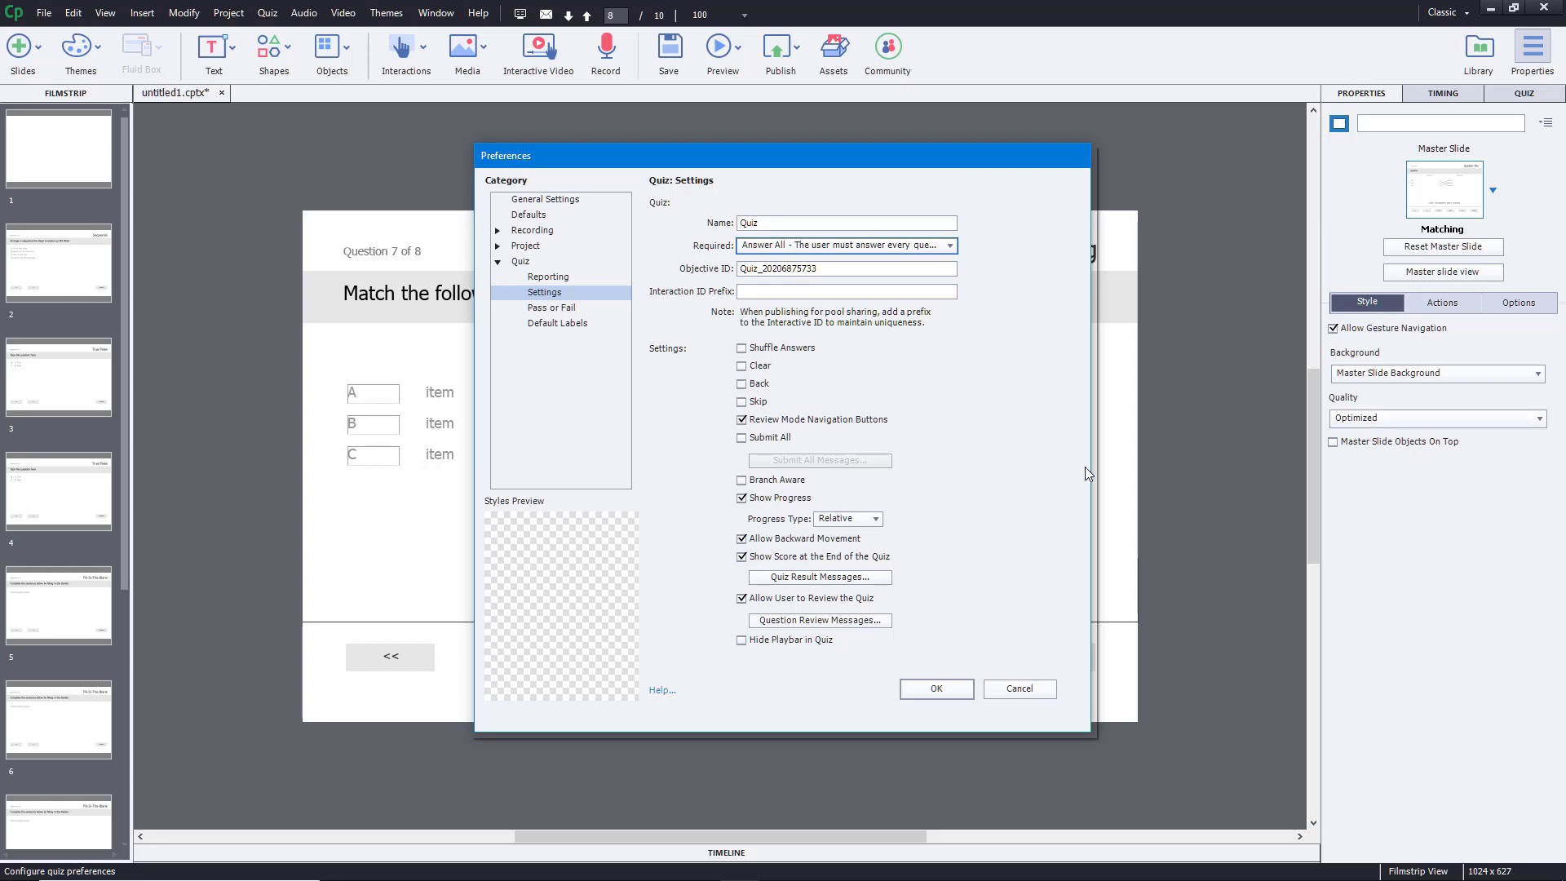
click(762, 349)
click(833, 463)
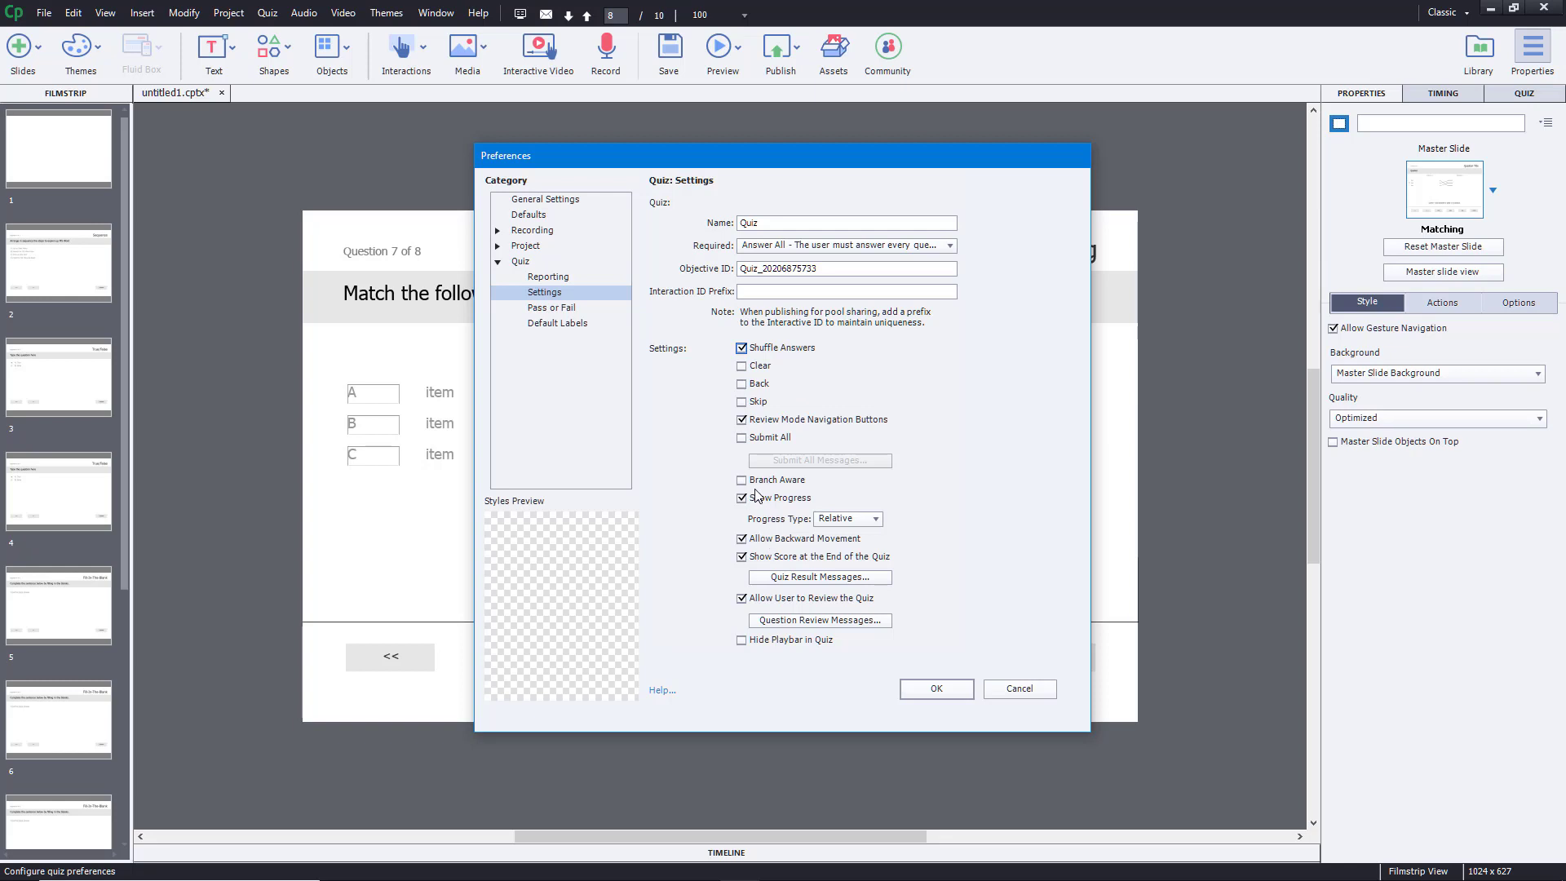
Step: Change the pass result message to 'Hurray, you passed the quiz!'
click(805, 581)
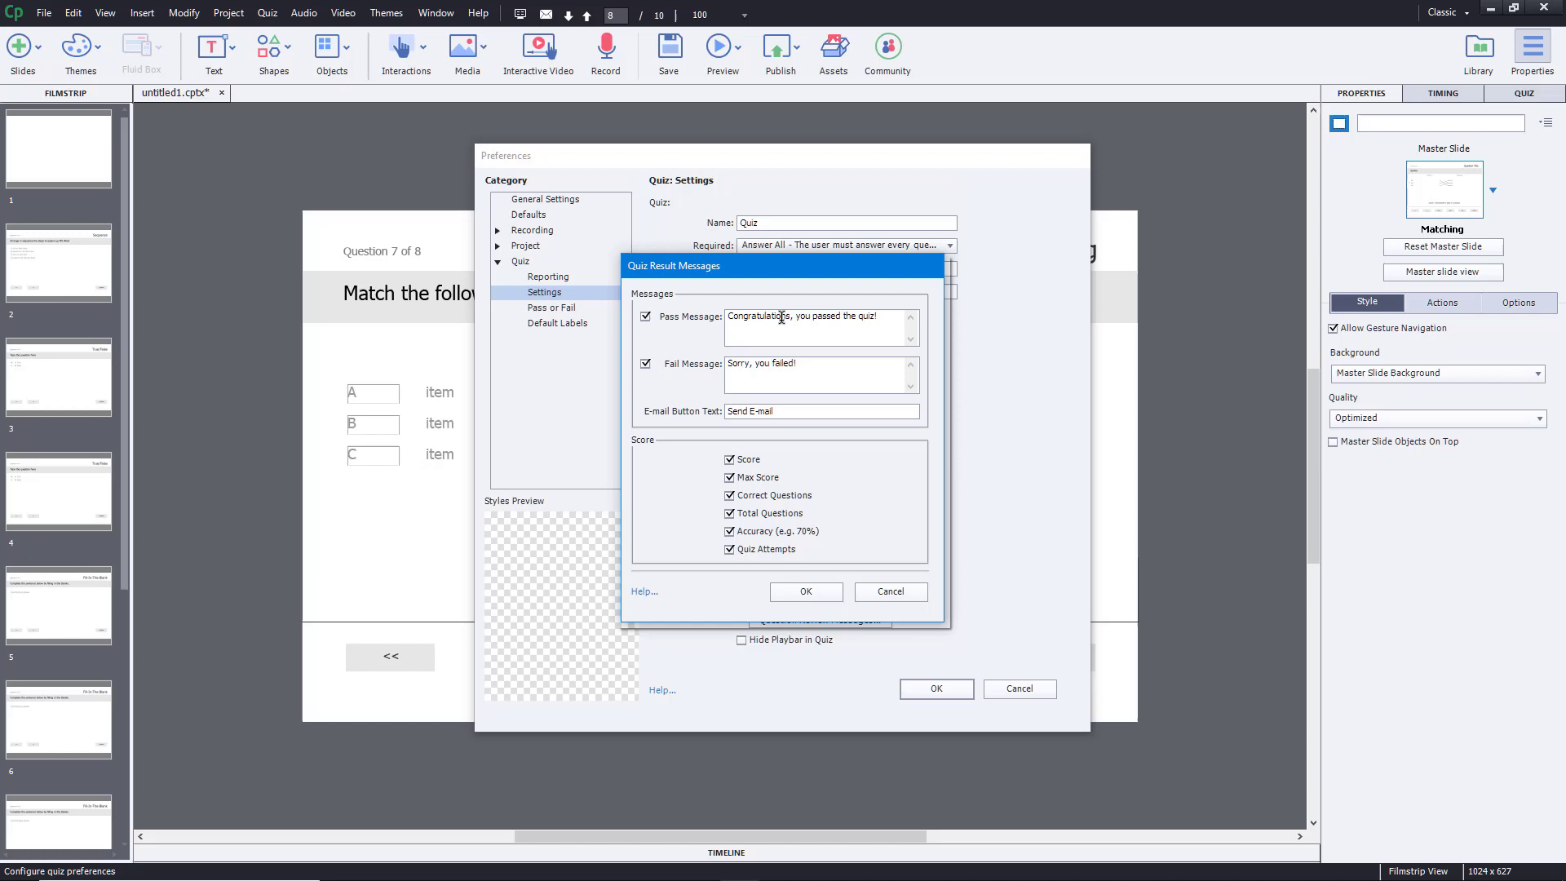
click(782, 318)
double_click(782, 318)
click(788, 318)
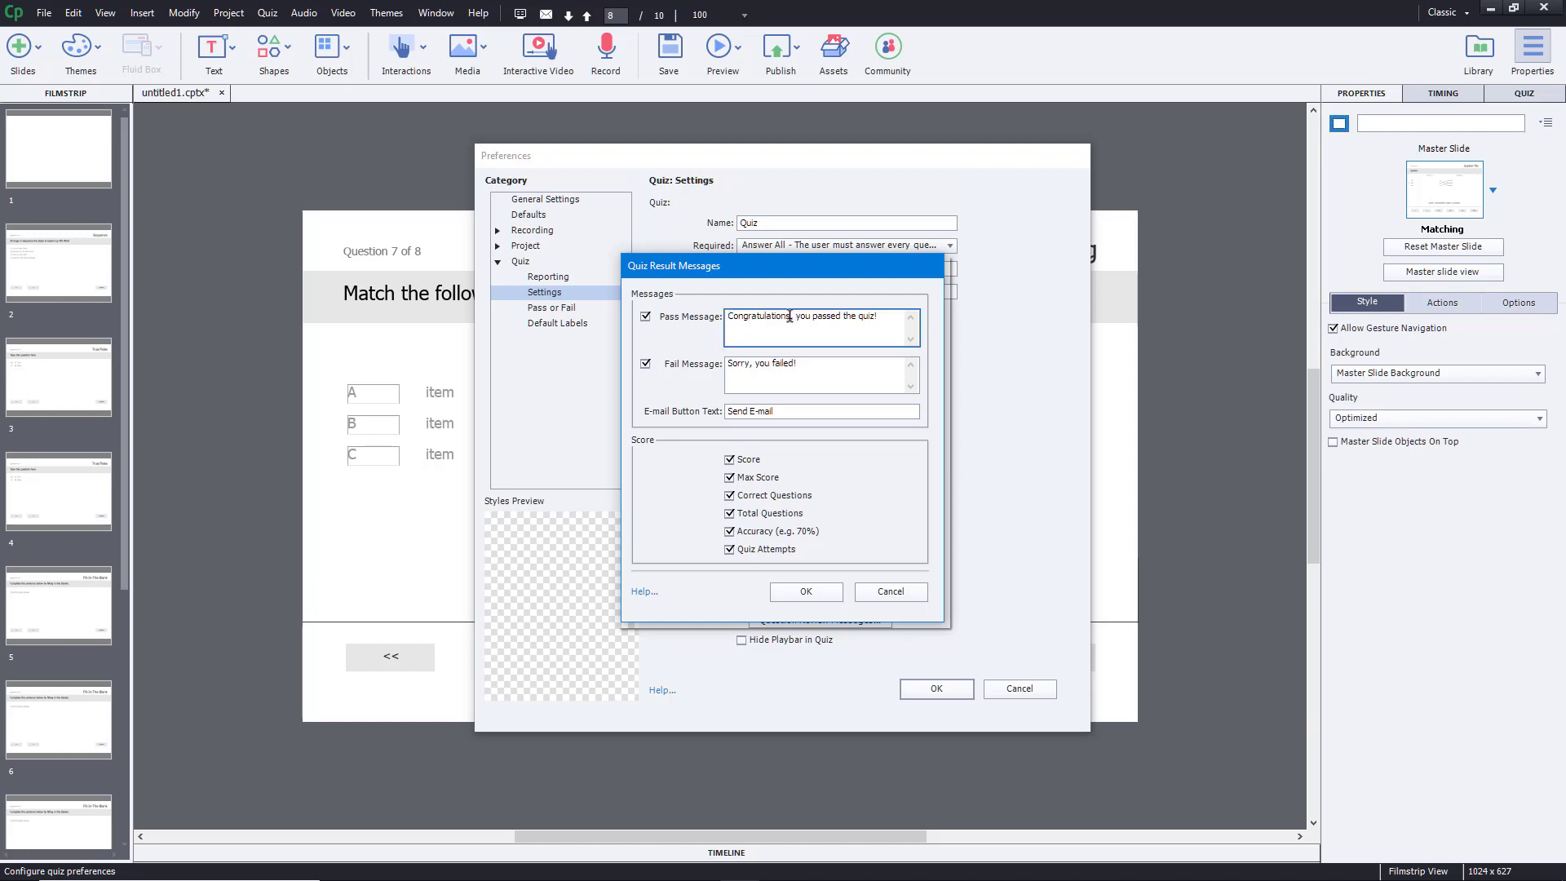
double_click(790, 317)
text(Hurray)
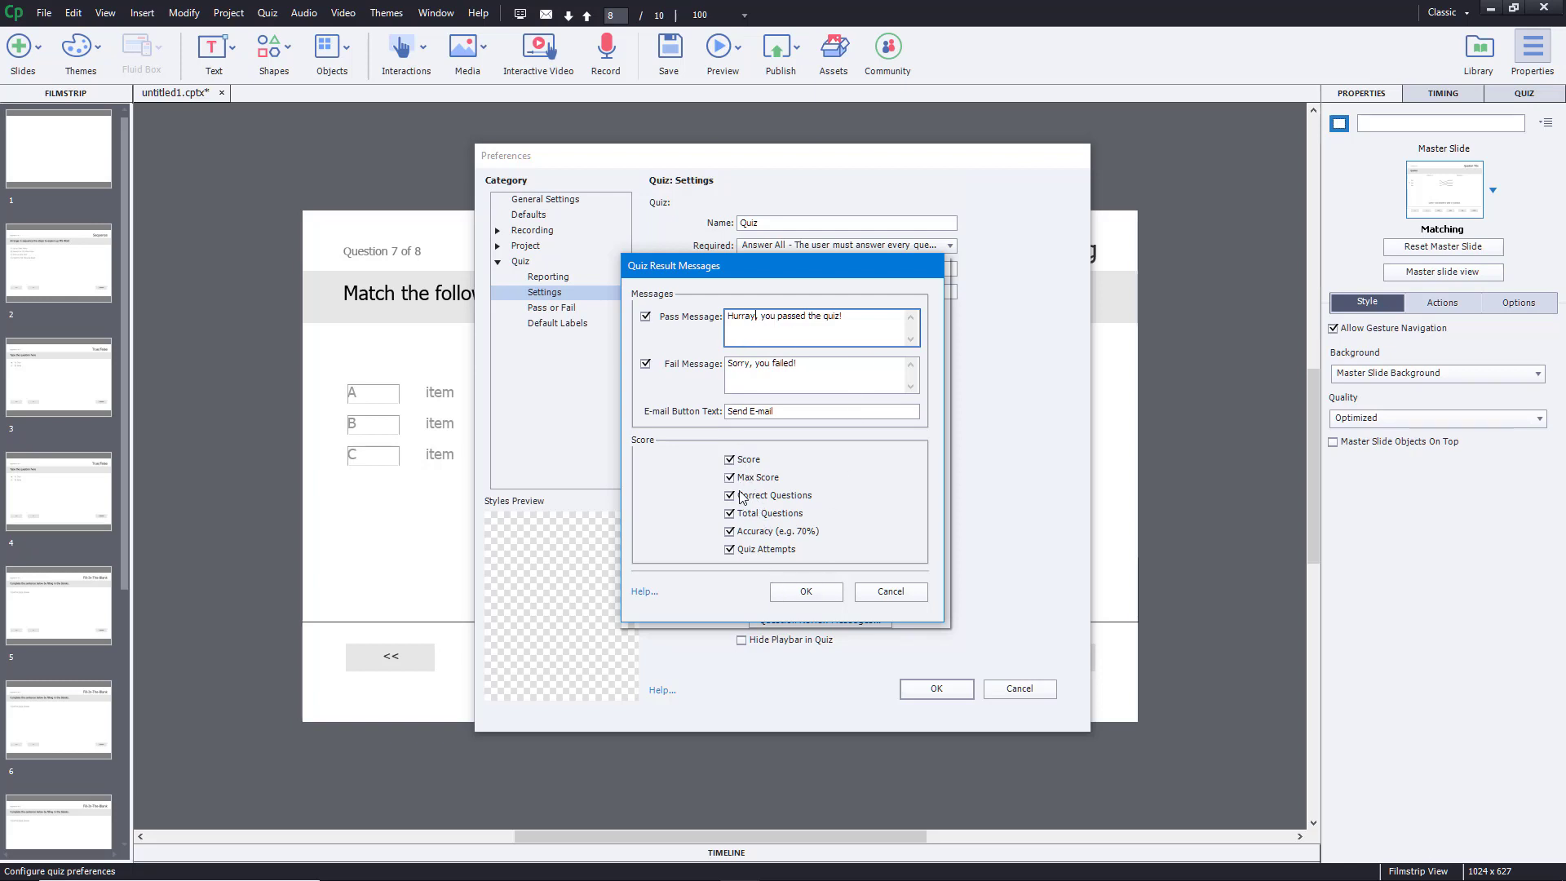
Step: Leave Quiz Attempts out of the results, keeping accuracy and total questions, and hide the playbar in quizzes
click(769, 551)
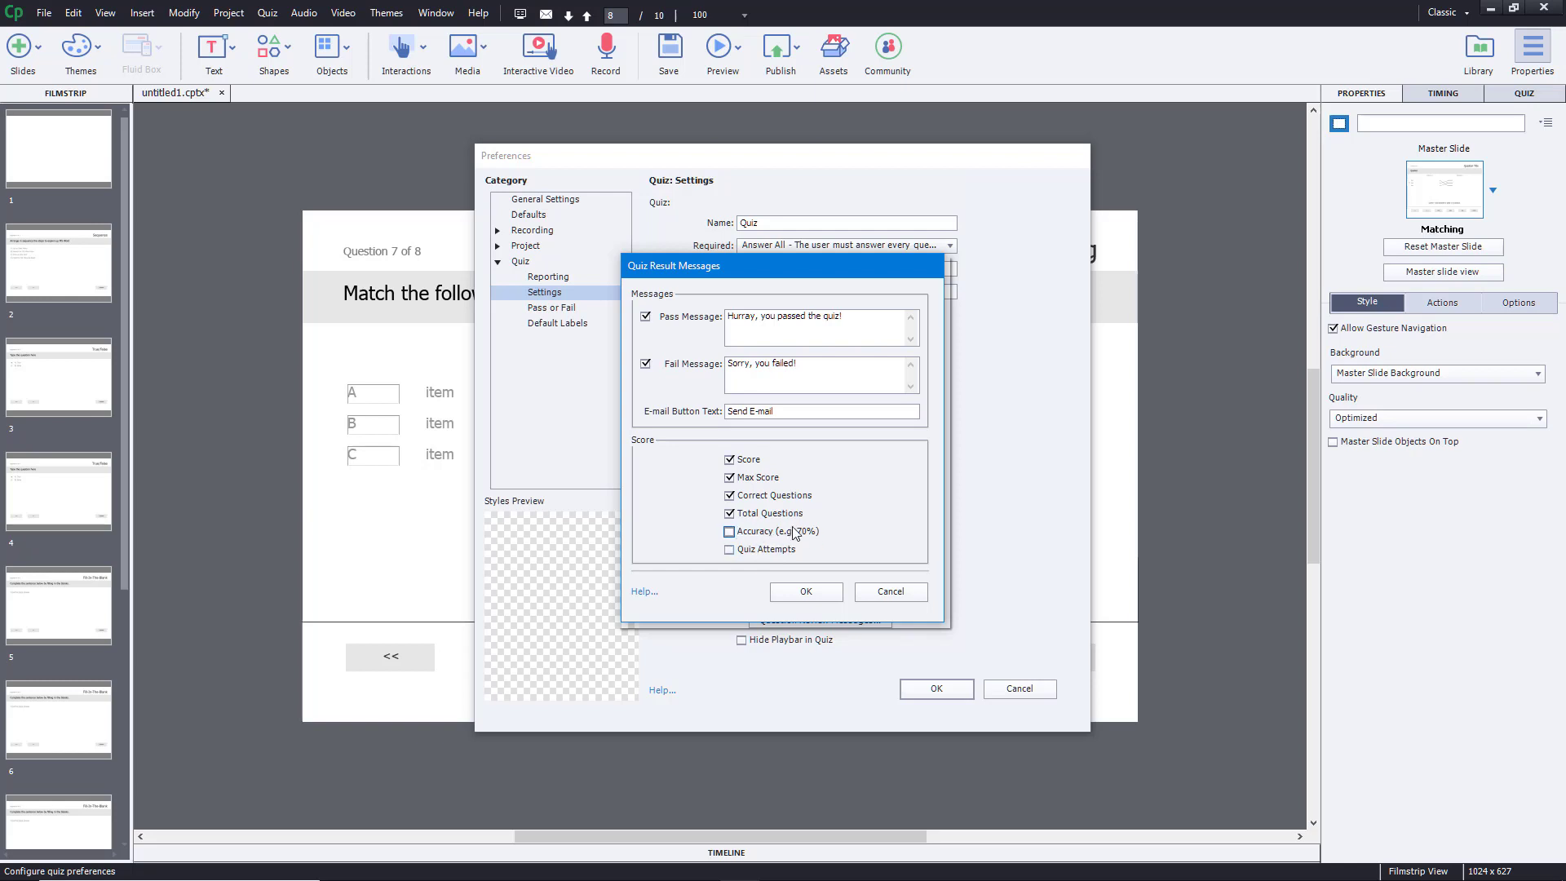
click(795, 531)
click(768, 515)
click(767, 517)
click(796, 590)
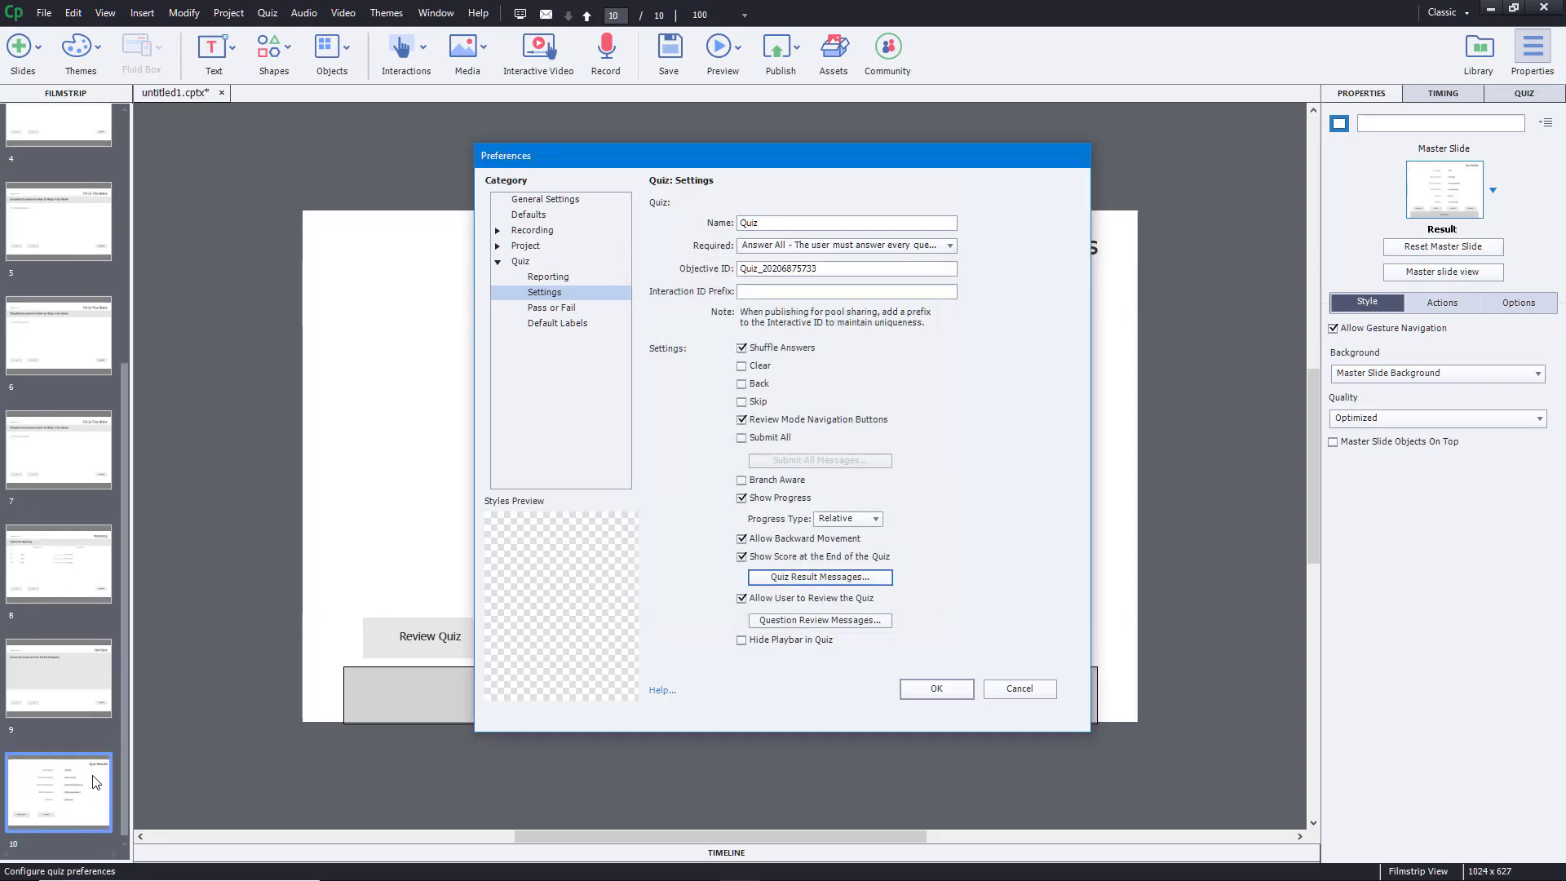
click(742, 644)
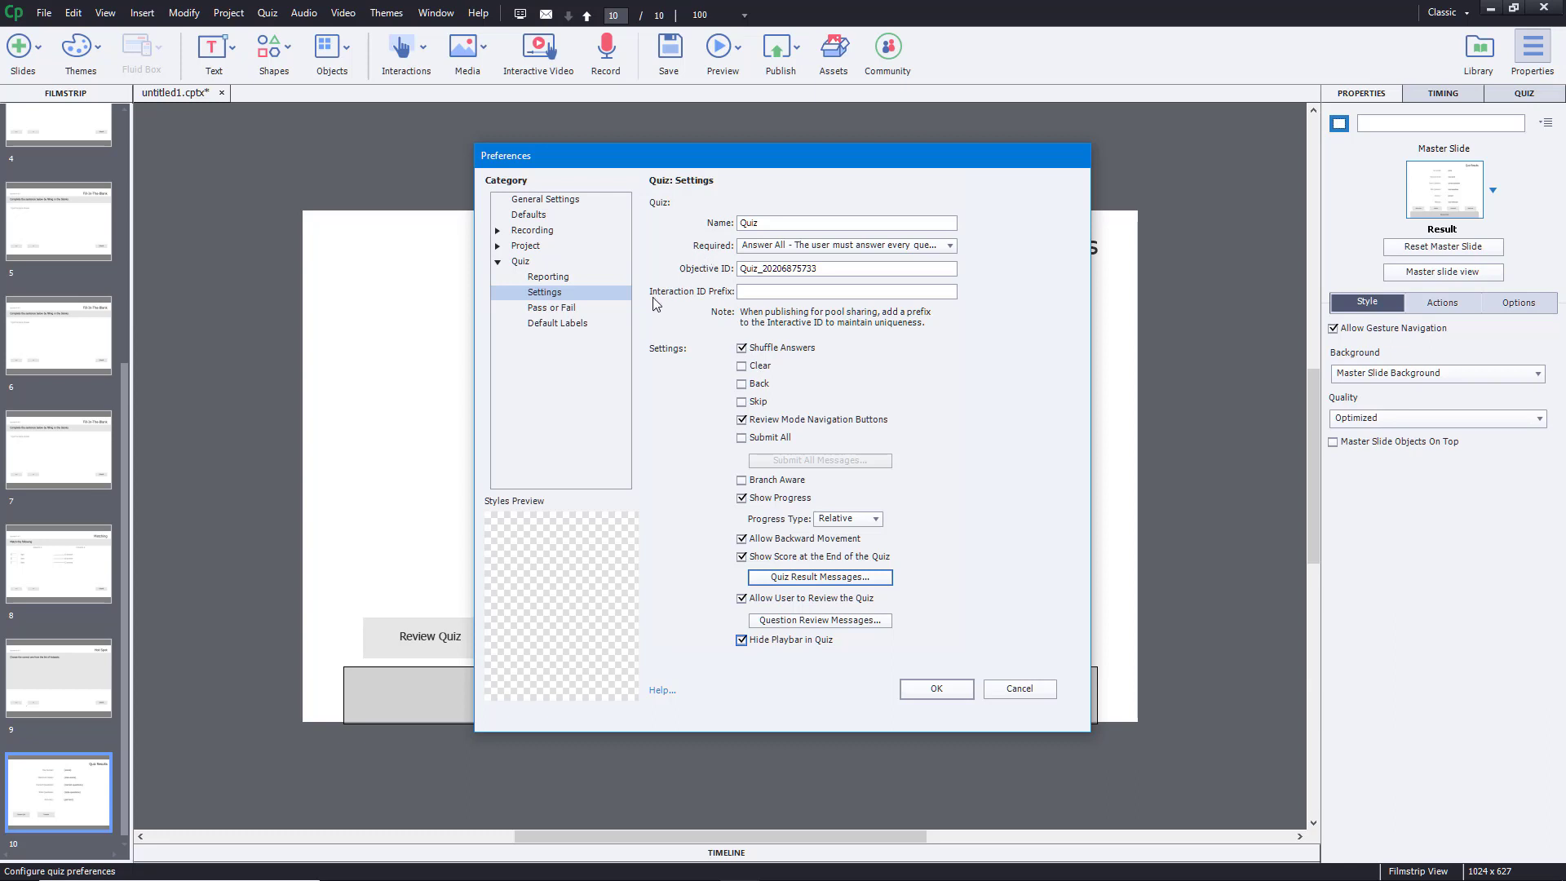
Step: Base passing on points, keeping Continue as the passing-grade action
click(568, 315)
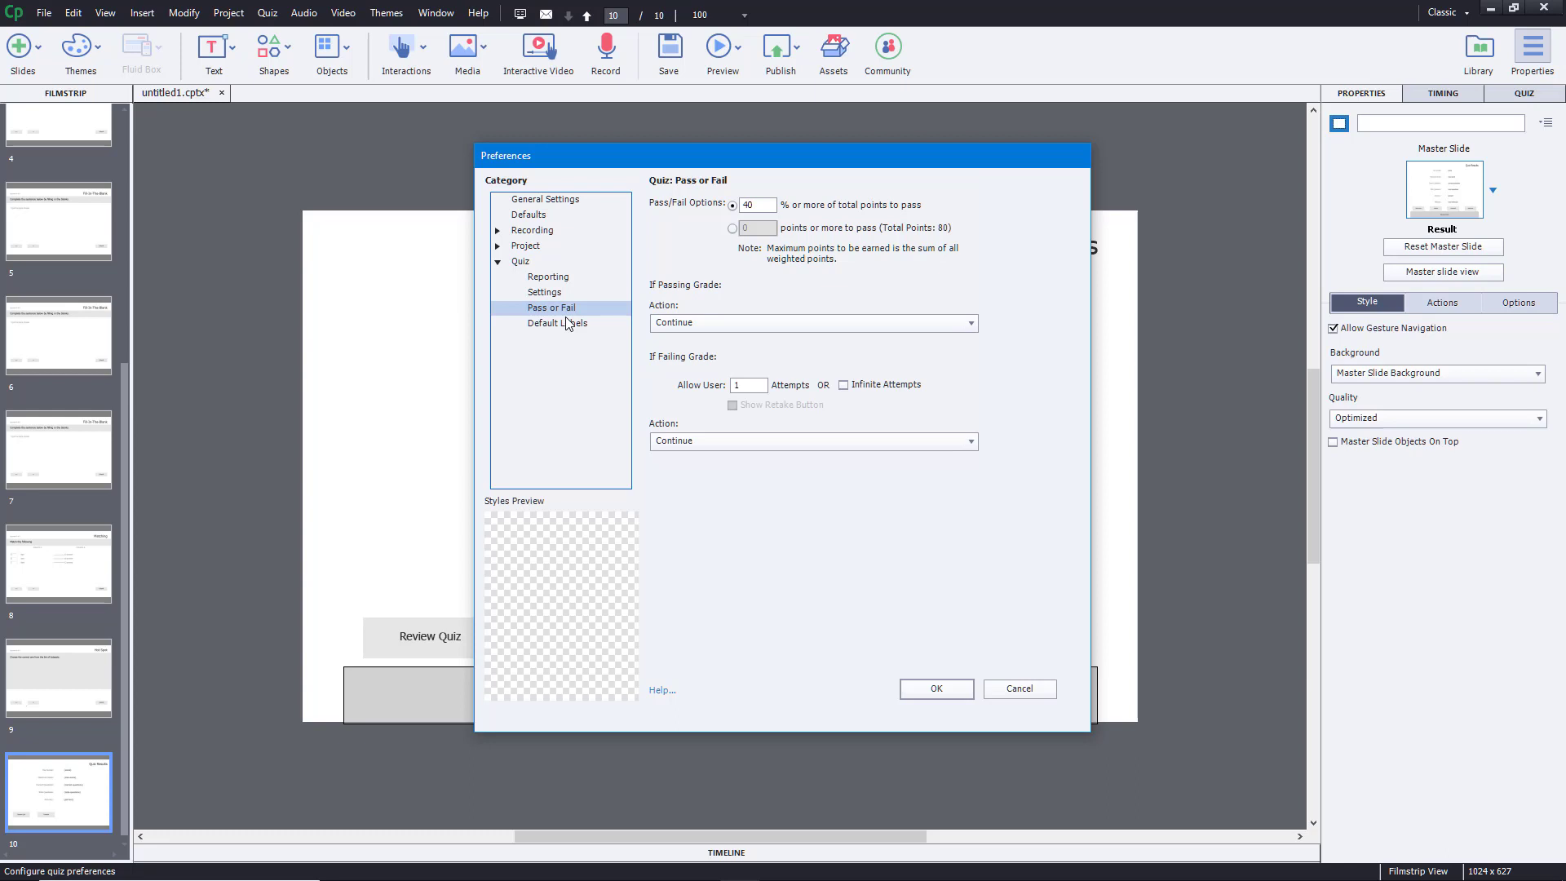
click(733, 229)
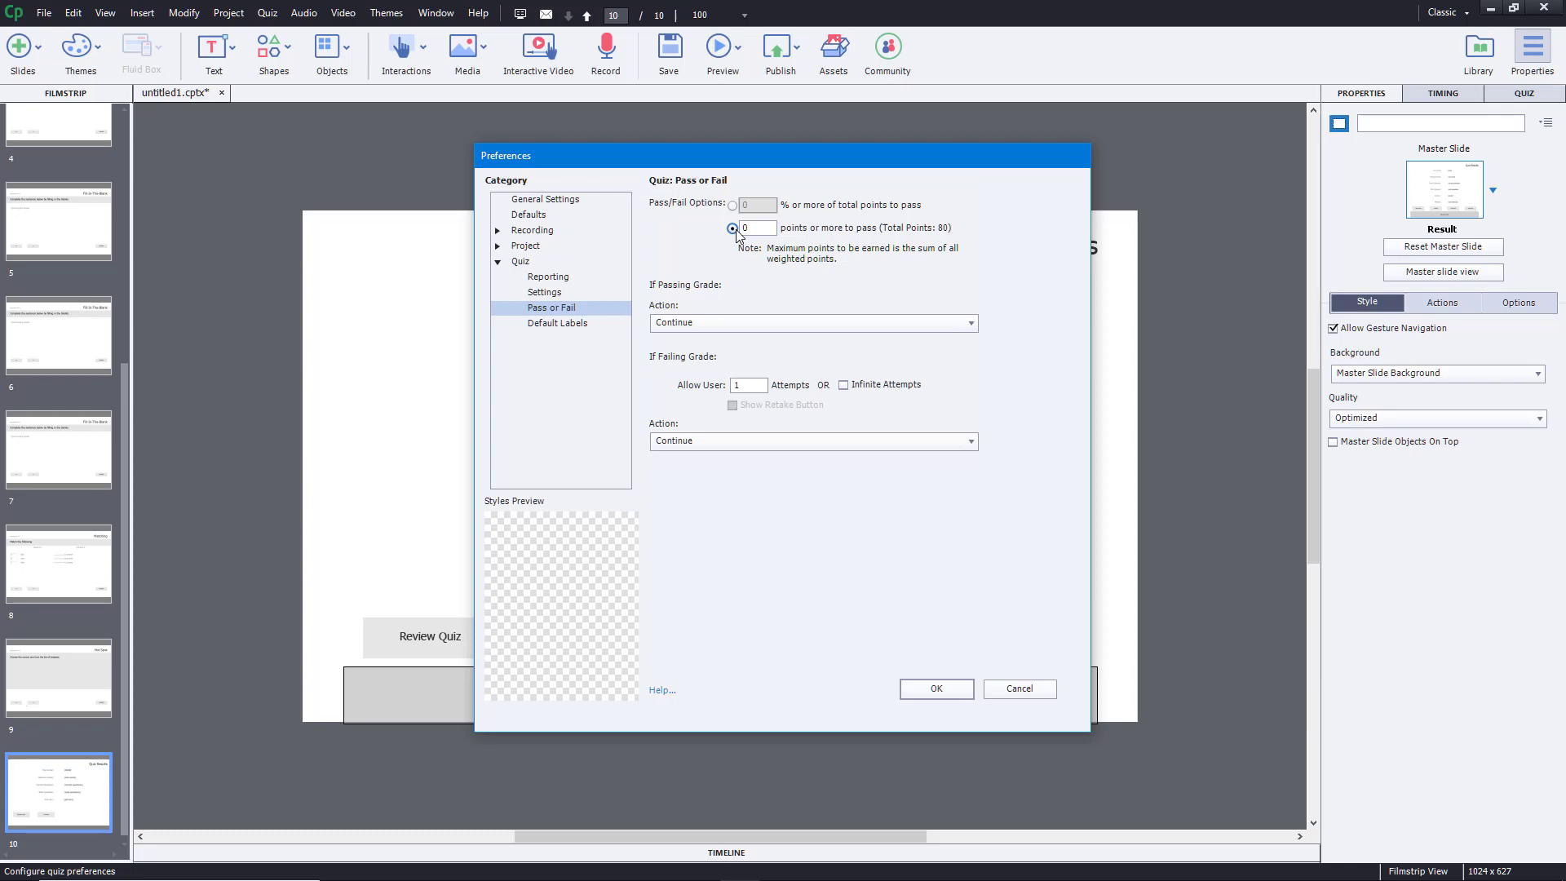
click(732, 205)
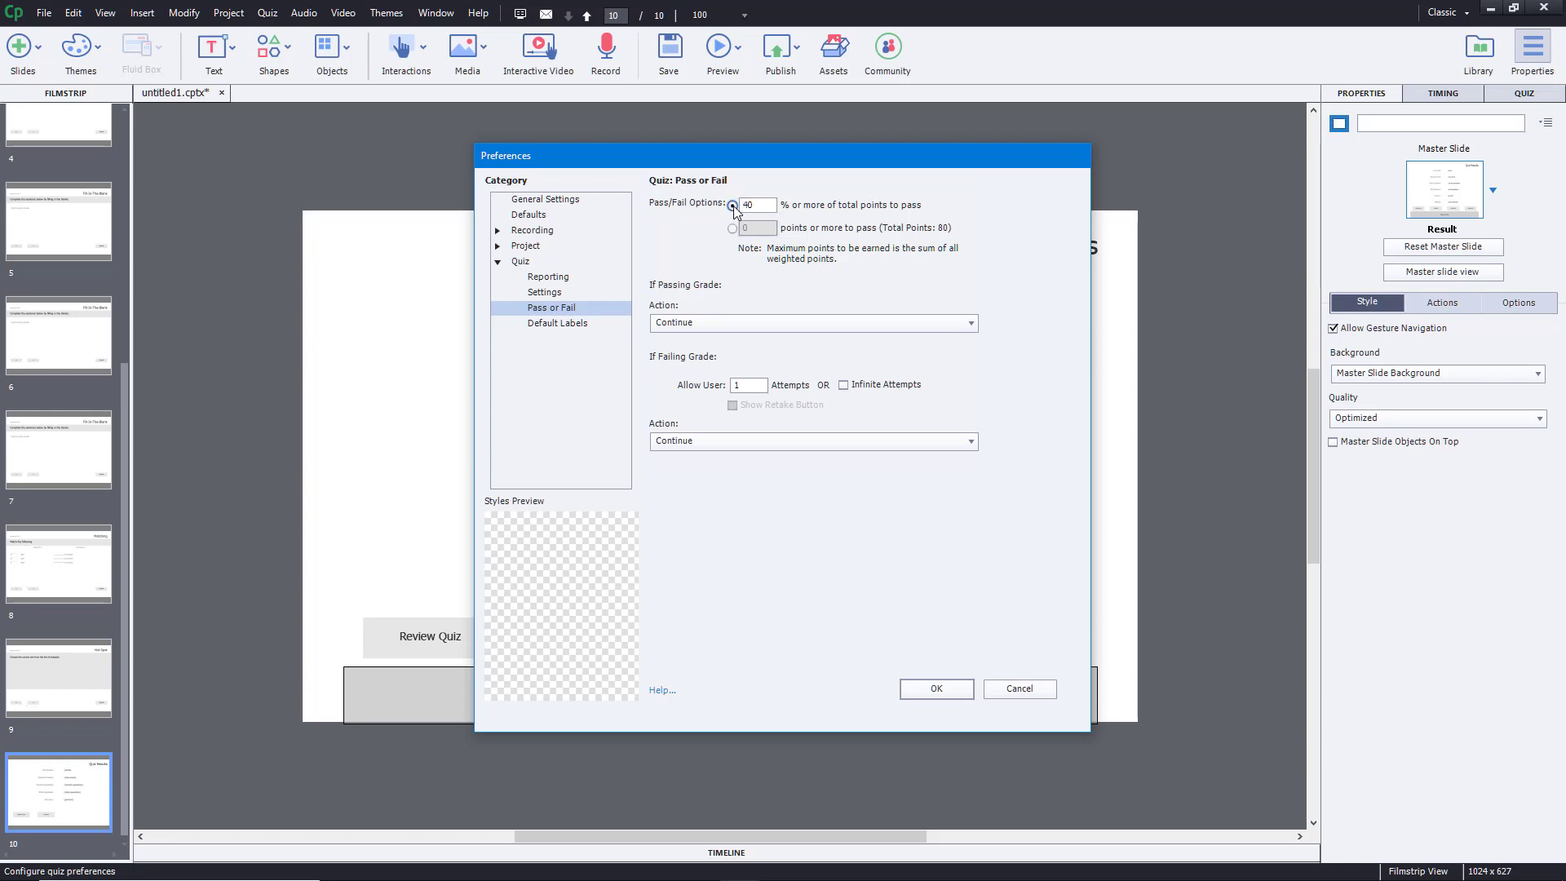
click(733, 228)
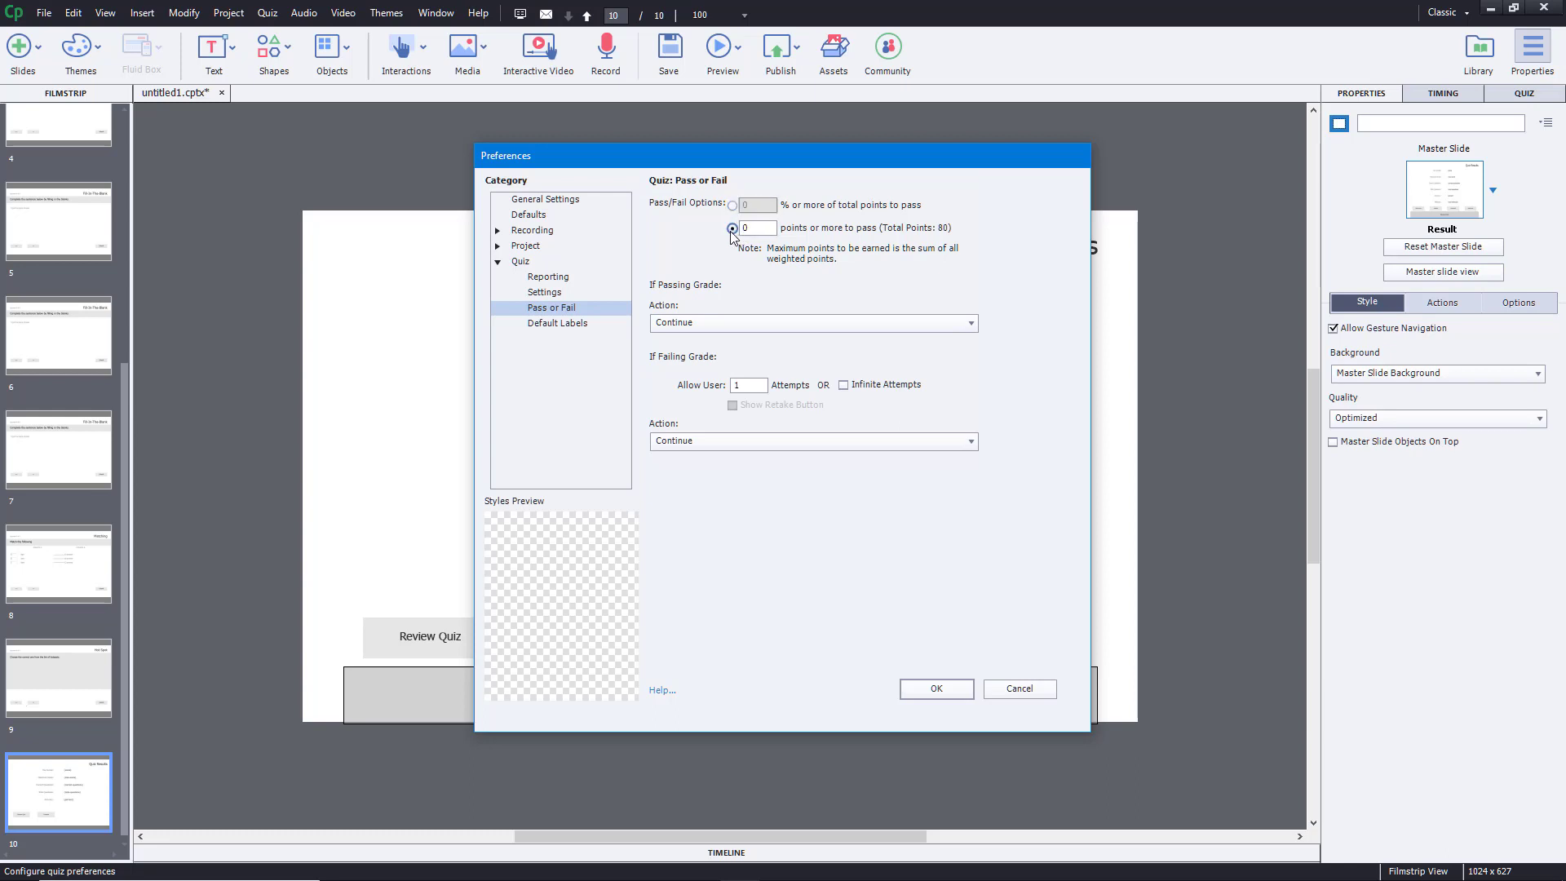
click(706, 328)
click(706, 328)
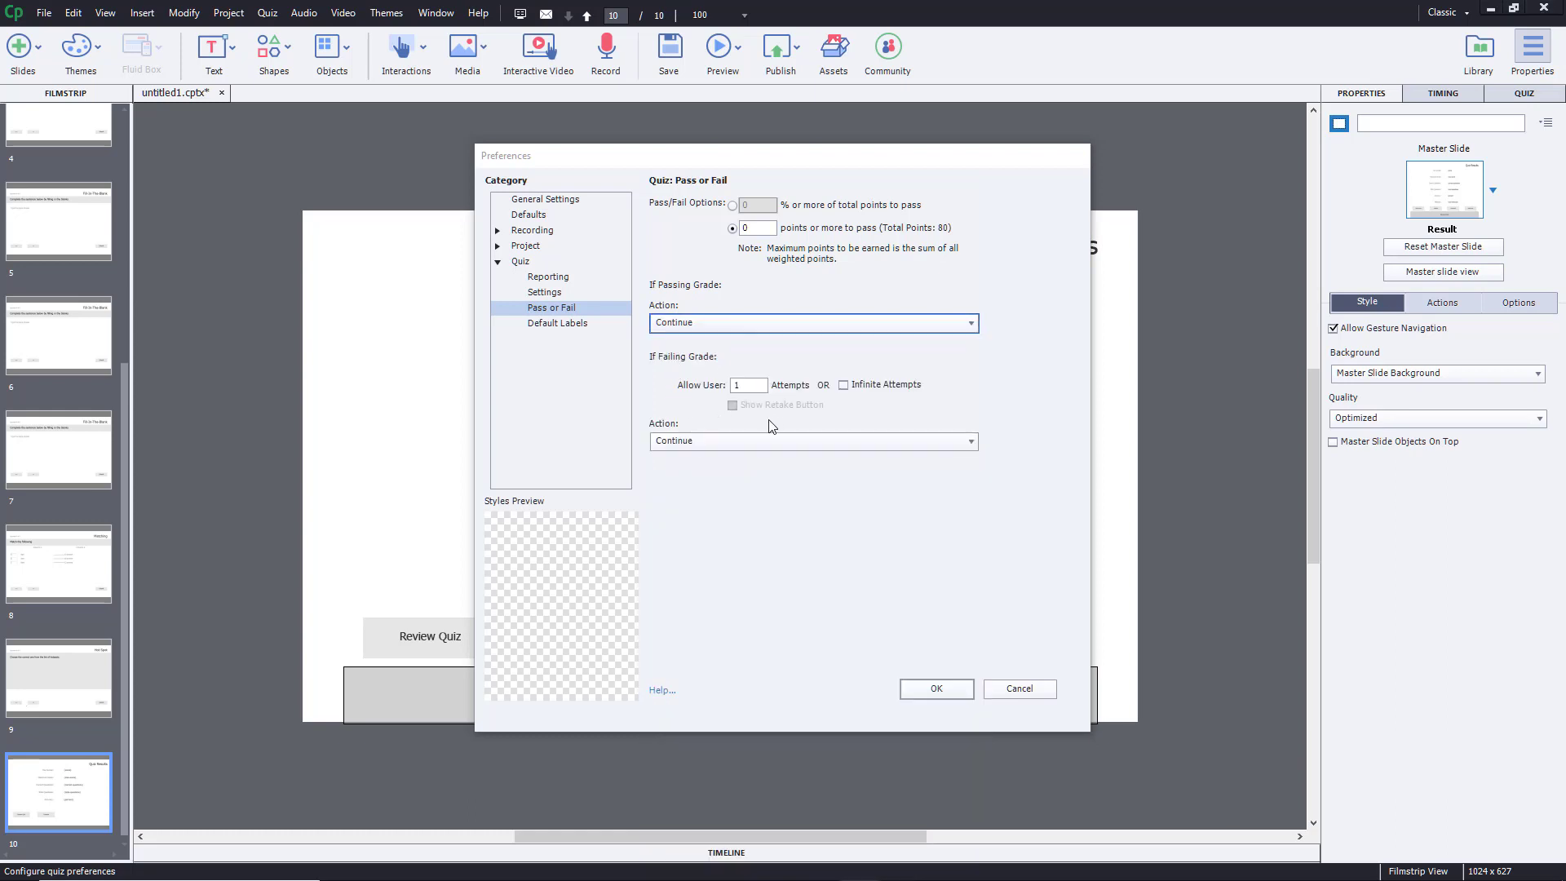
Step: Allow 2 attempts and make a failing grade jump to Slide 1, with infinite attempts off
double_click(755, 385)
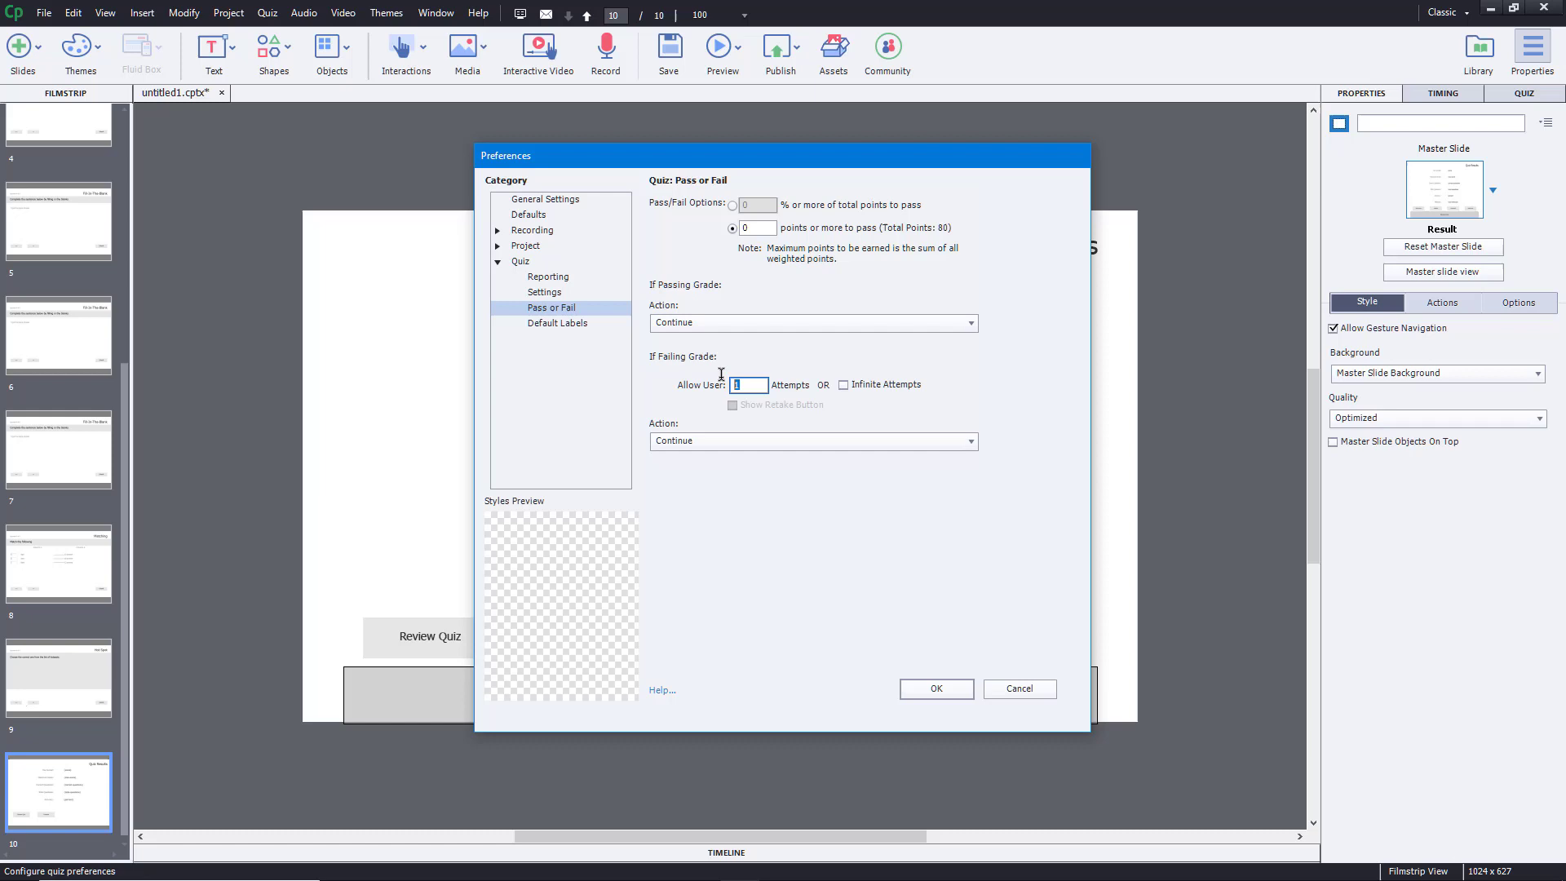
text(2)
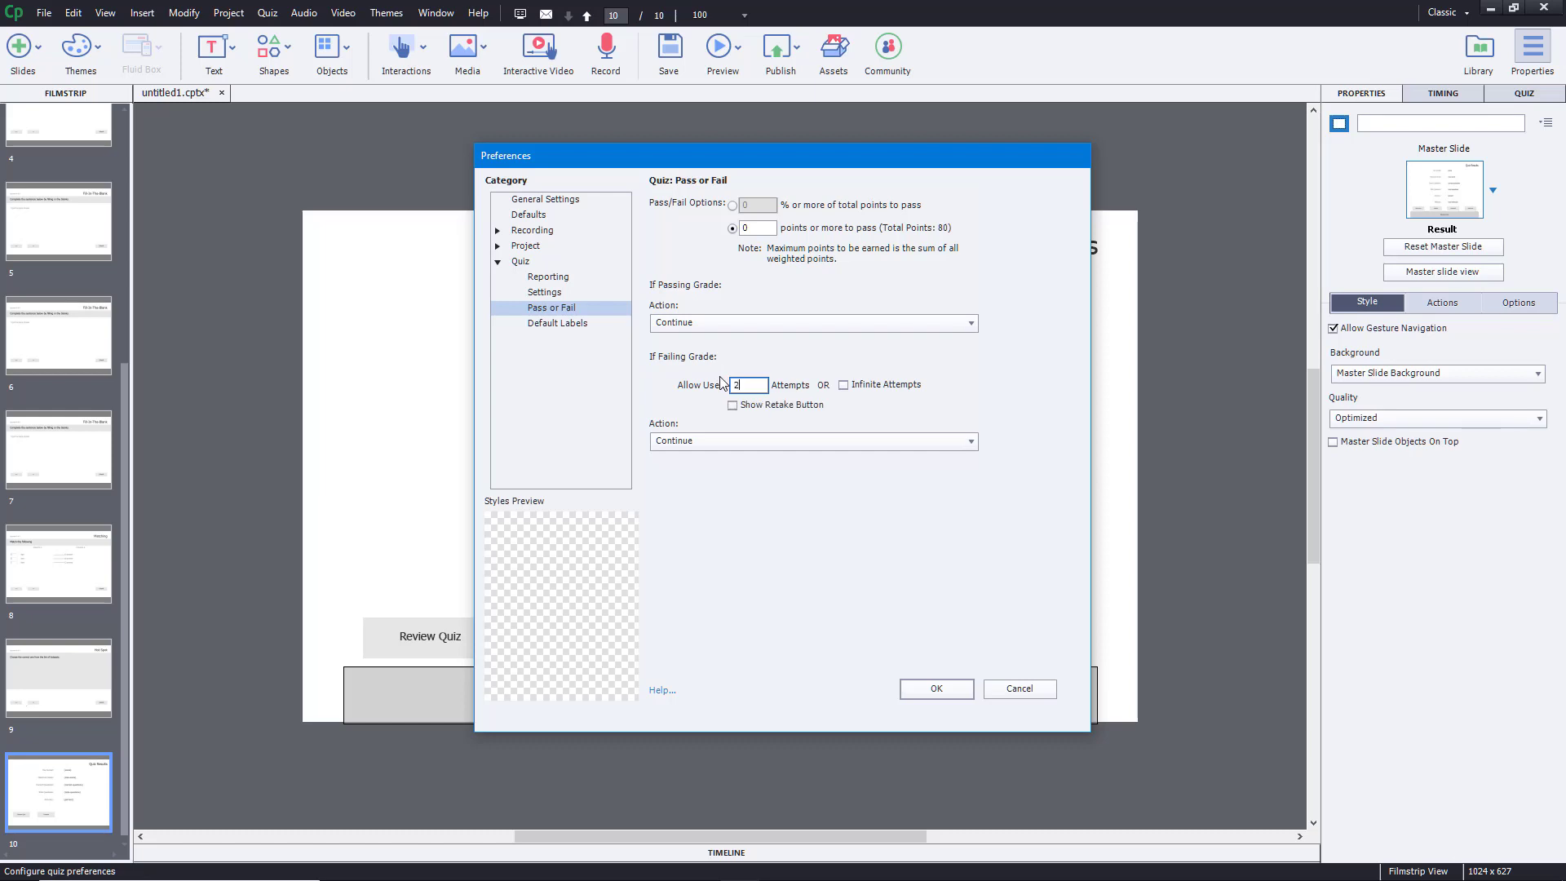
click(732, 441)
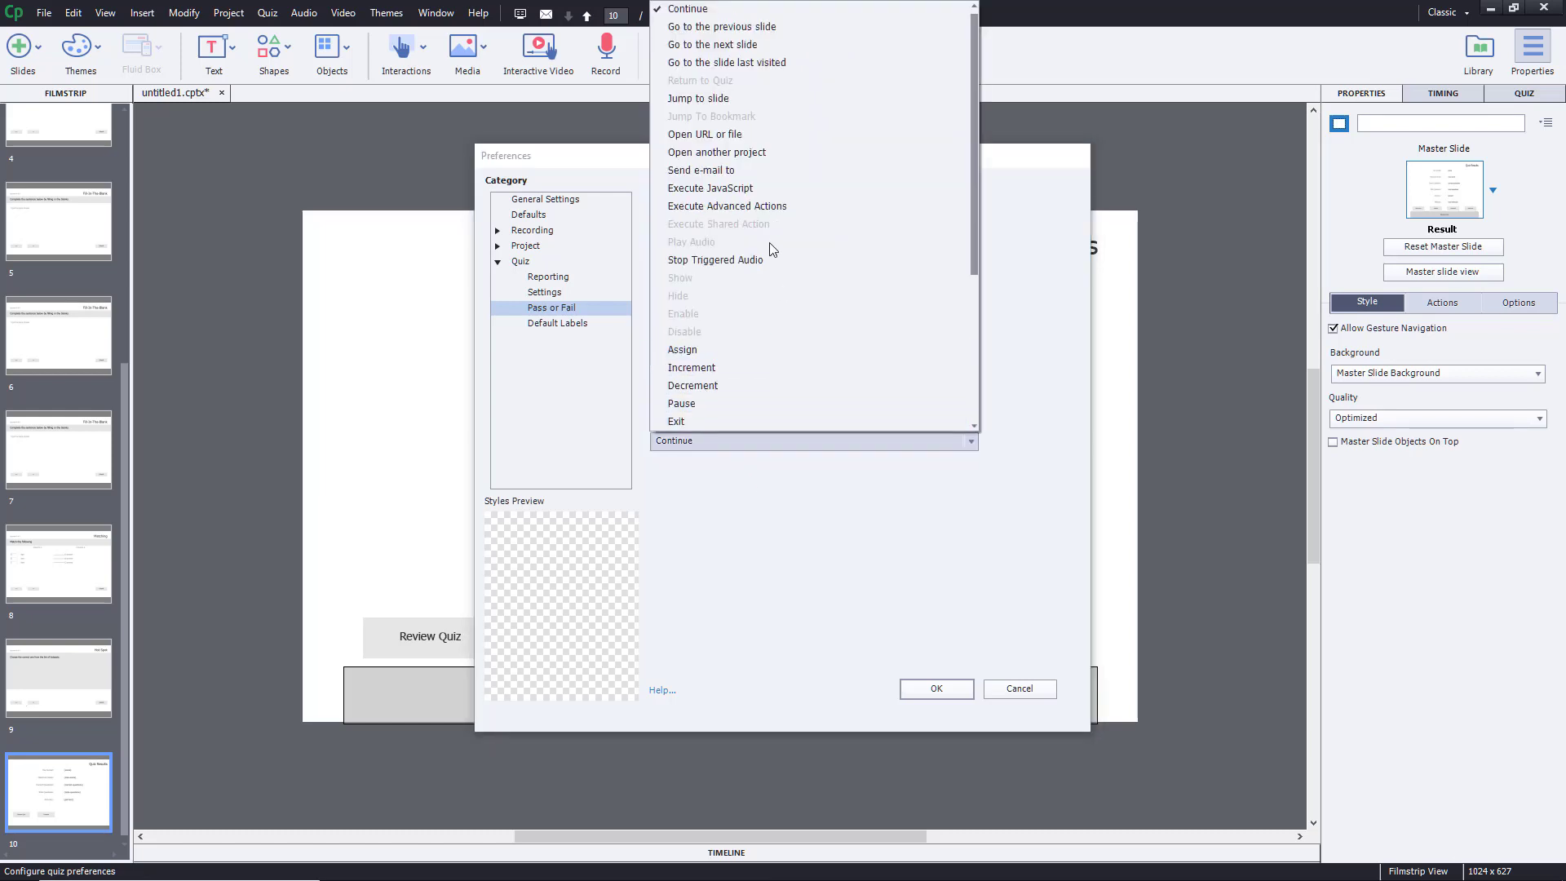
click(717, 98)
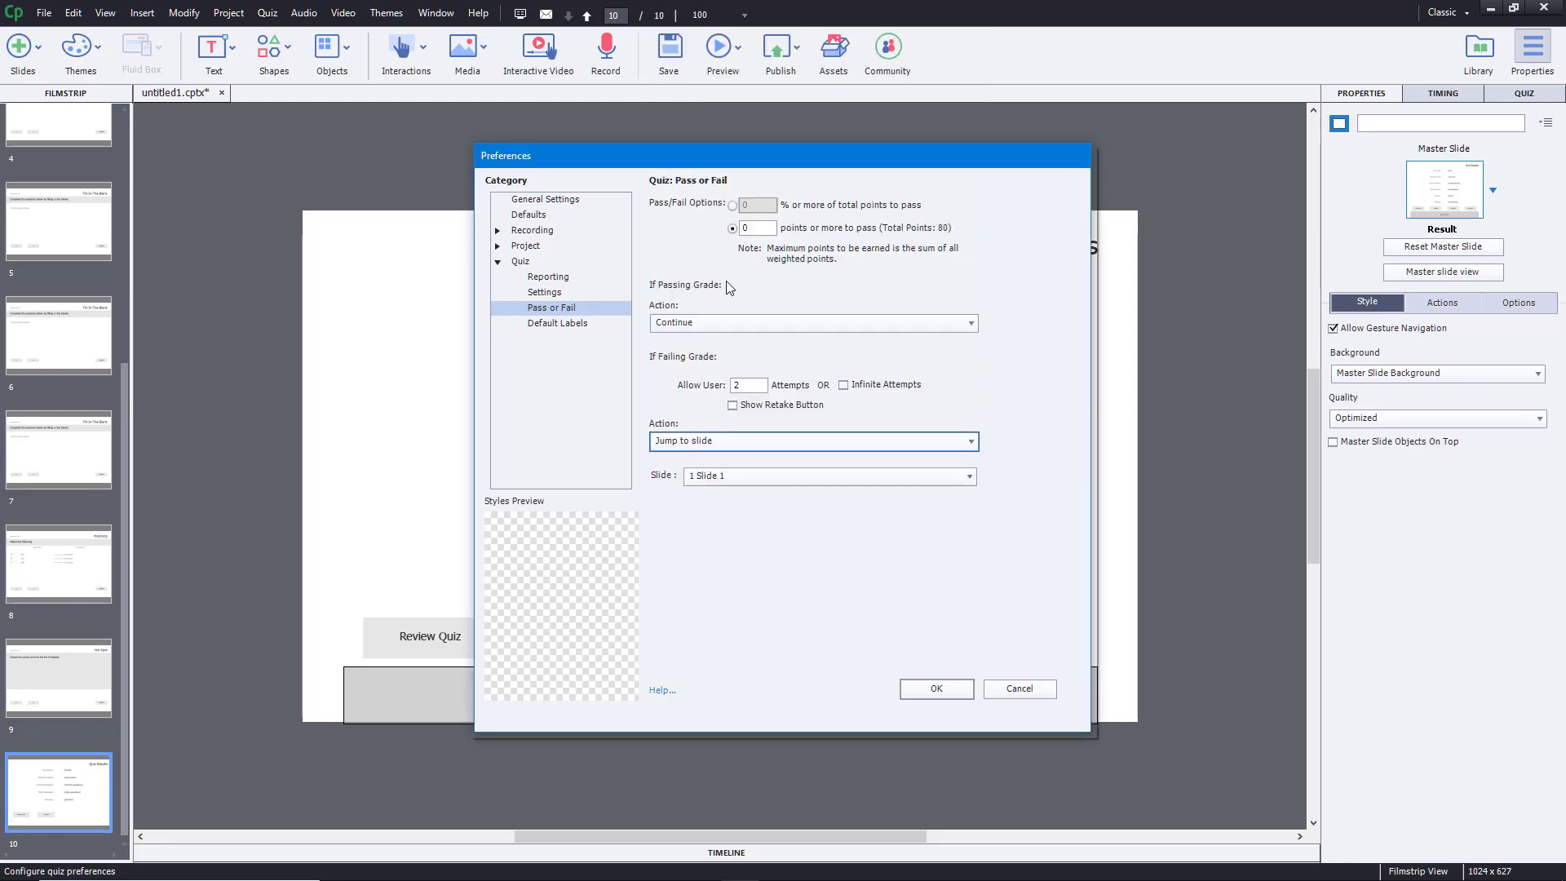
click(751, 475)
click(744, 528)
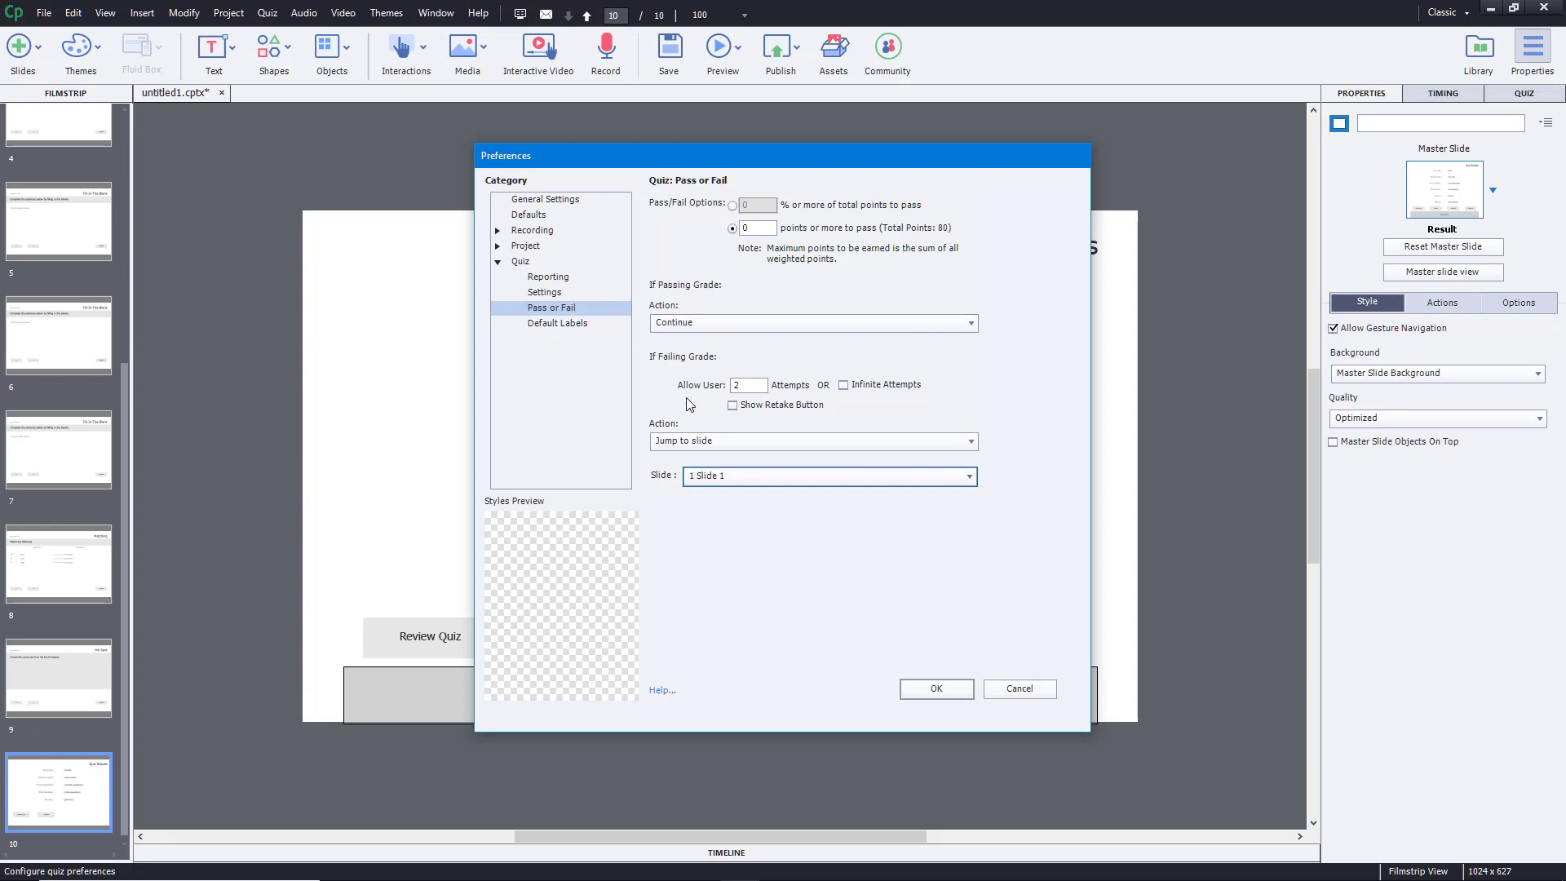
click(858, 390)
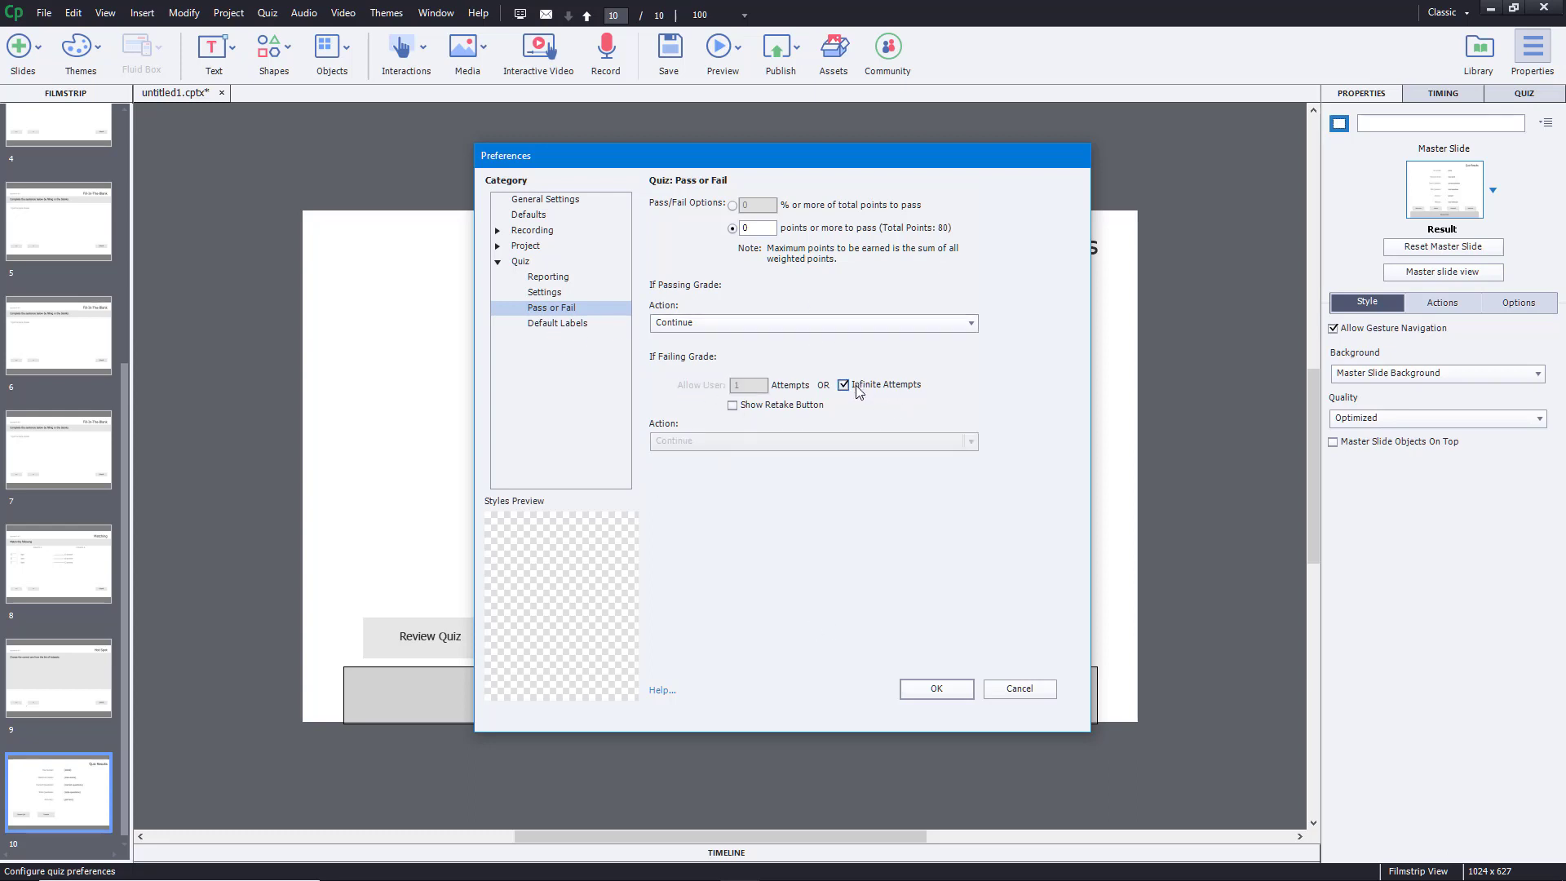
click(852, 388)
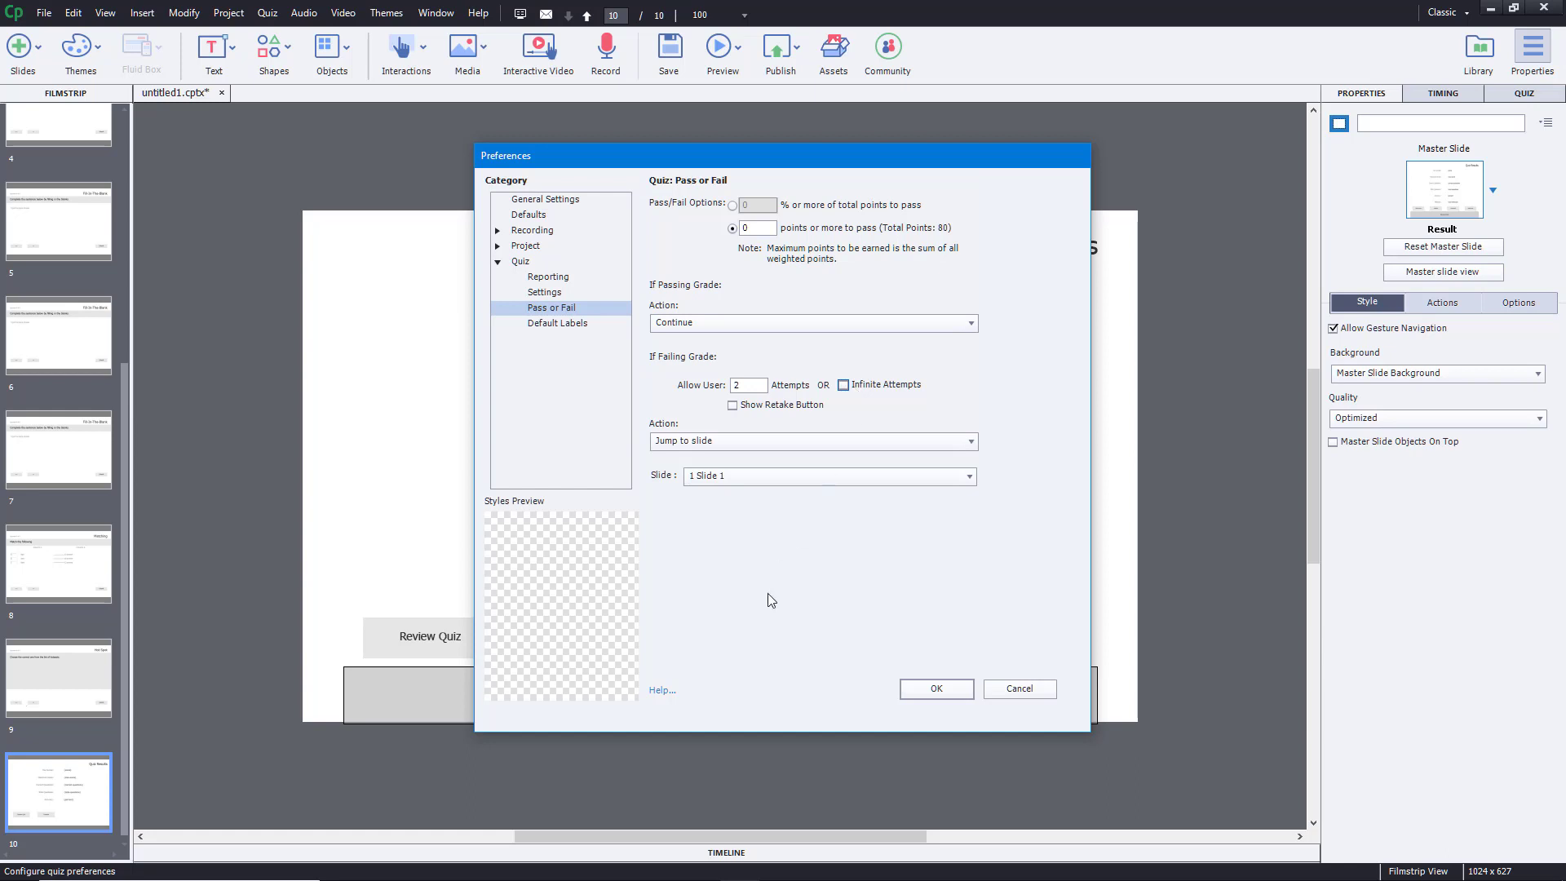
Step: In Default Labels, replace 'Correct' with 'Right' in the Correct Message
click(560, 324)
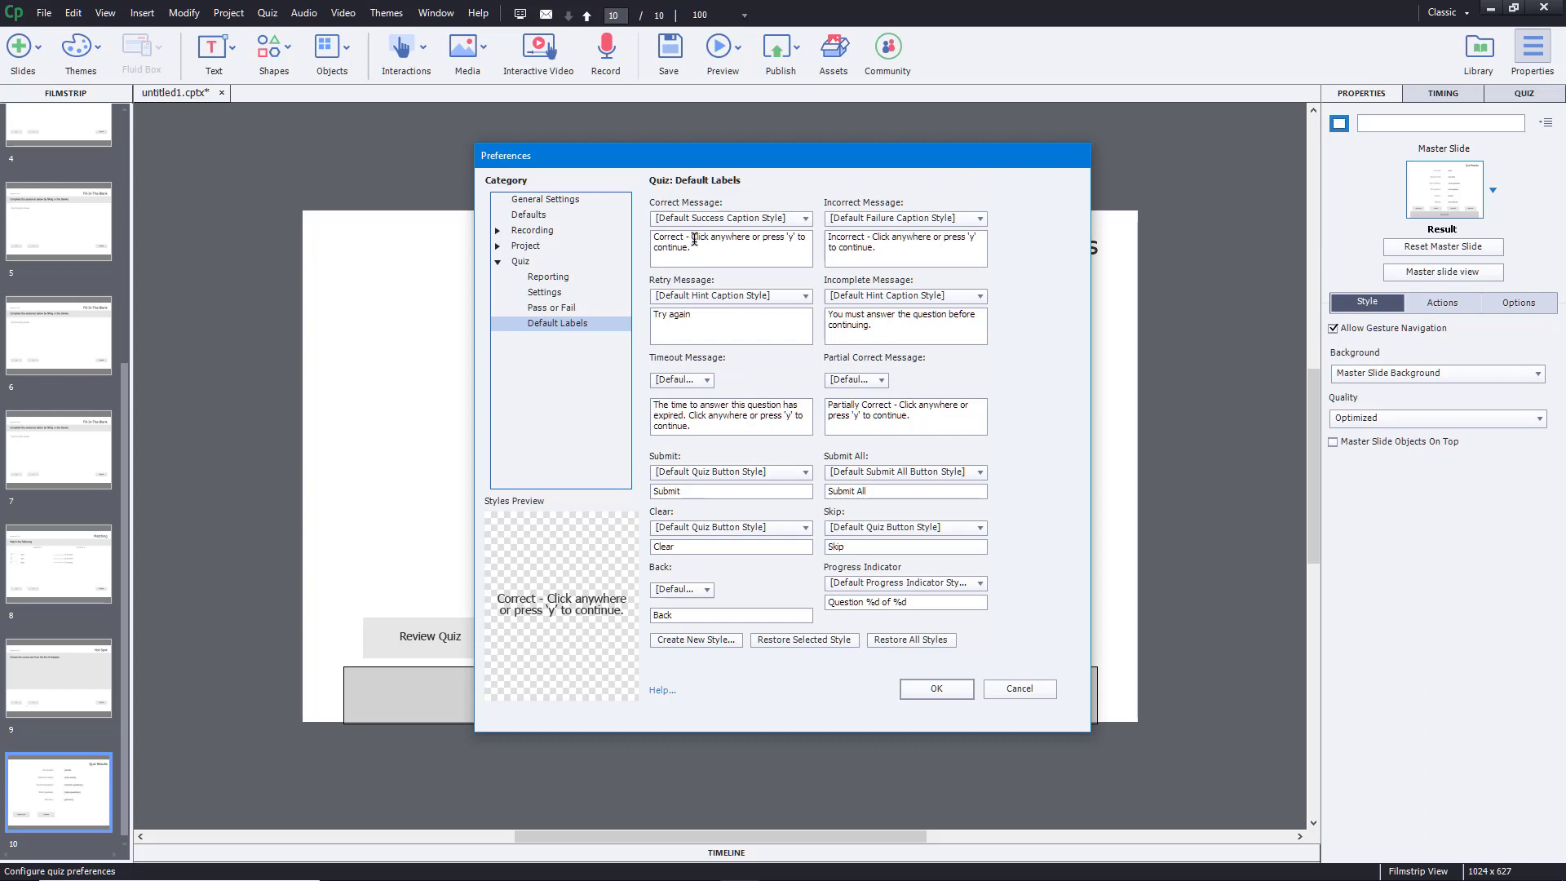
drag(683, 237, 600, 228)
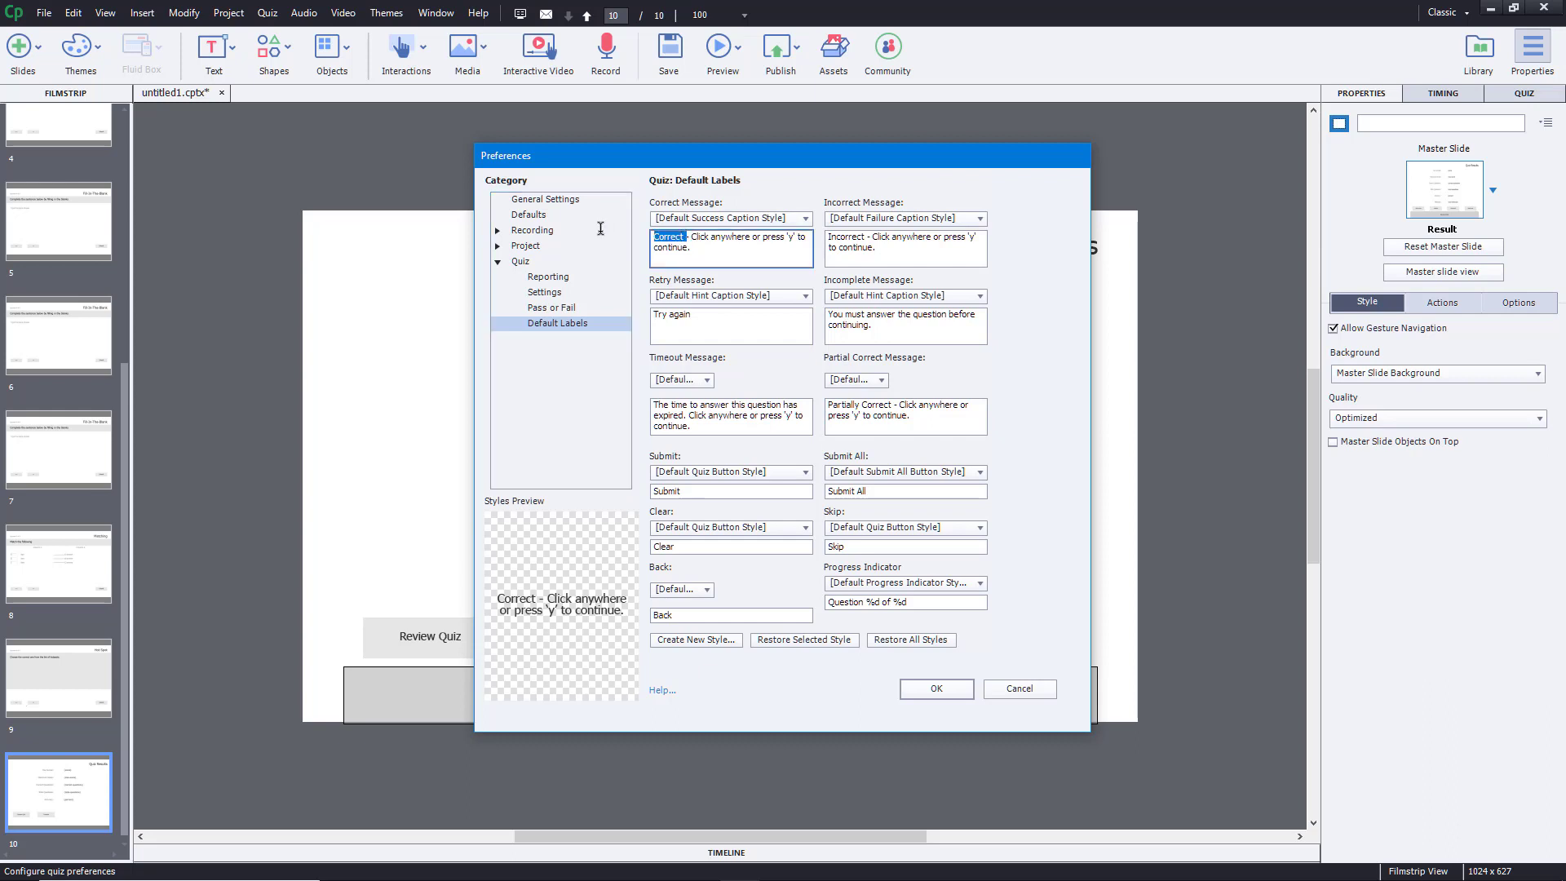
text(Right)
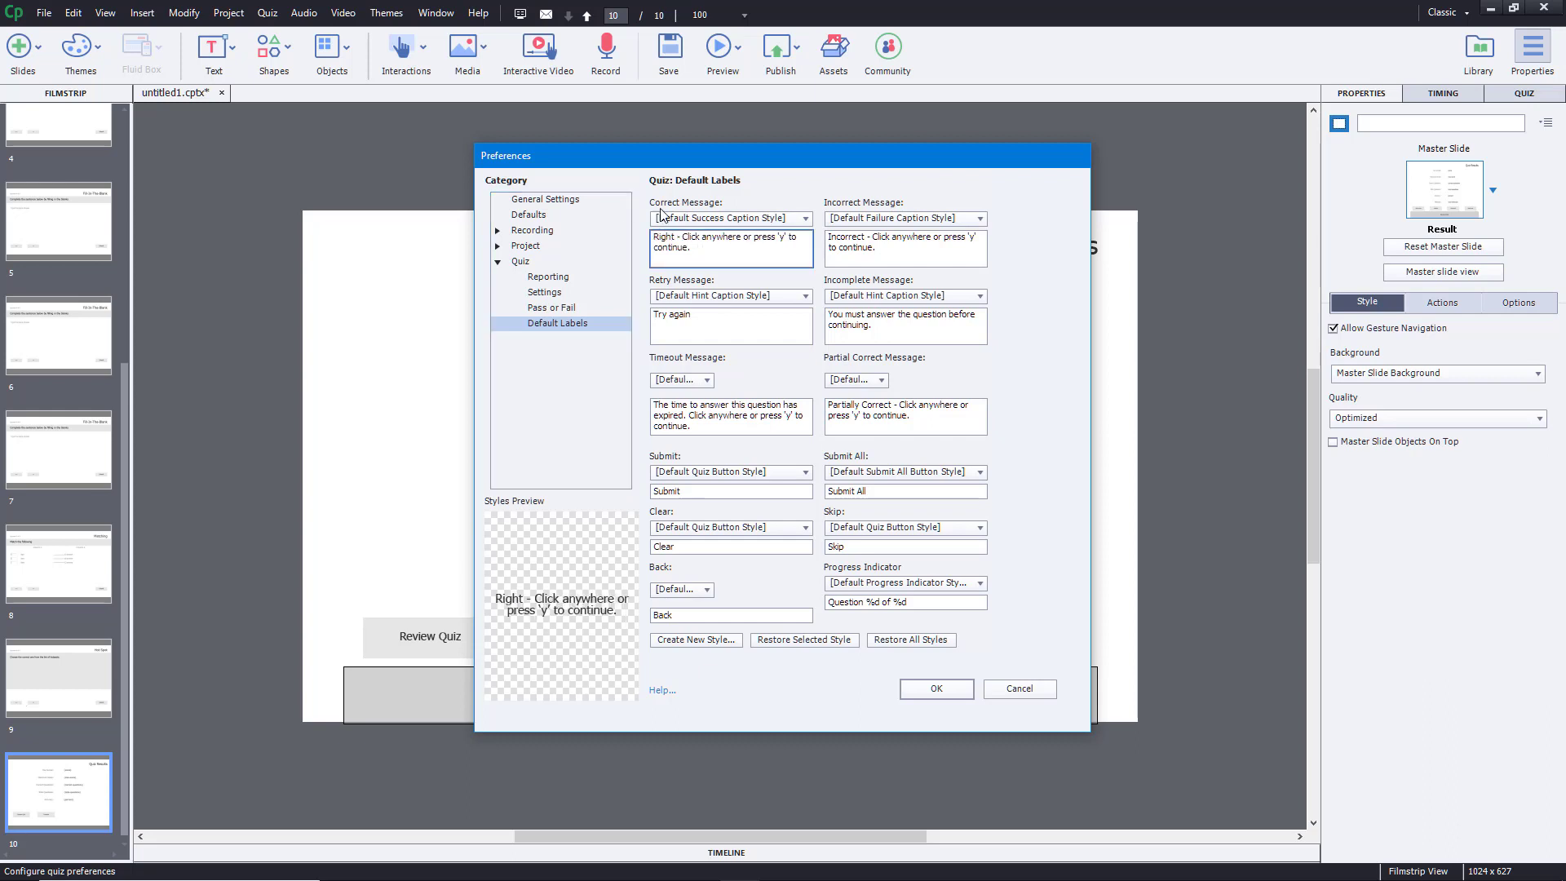
click(708, 218)
click(798, 195)
click(902, 255)
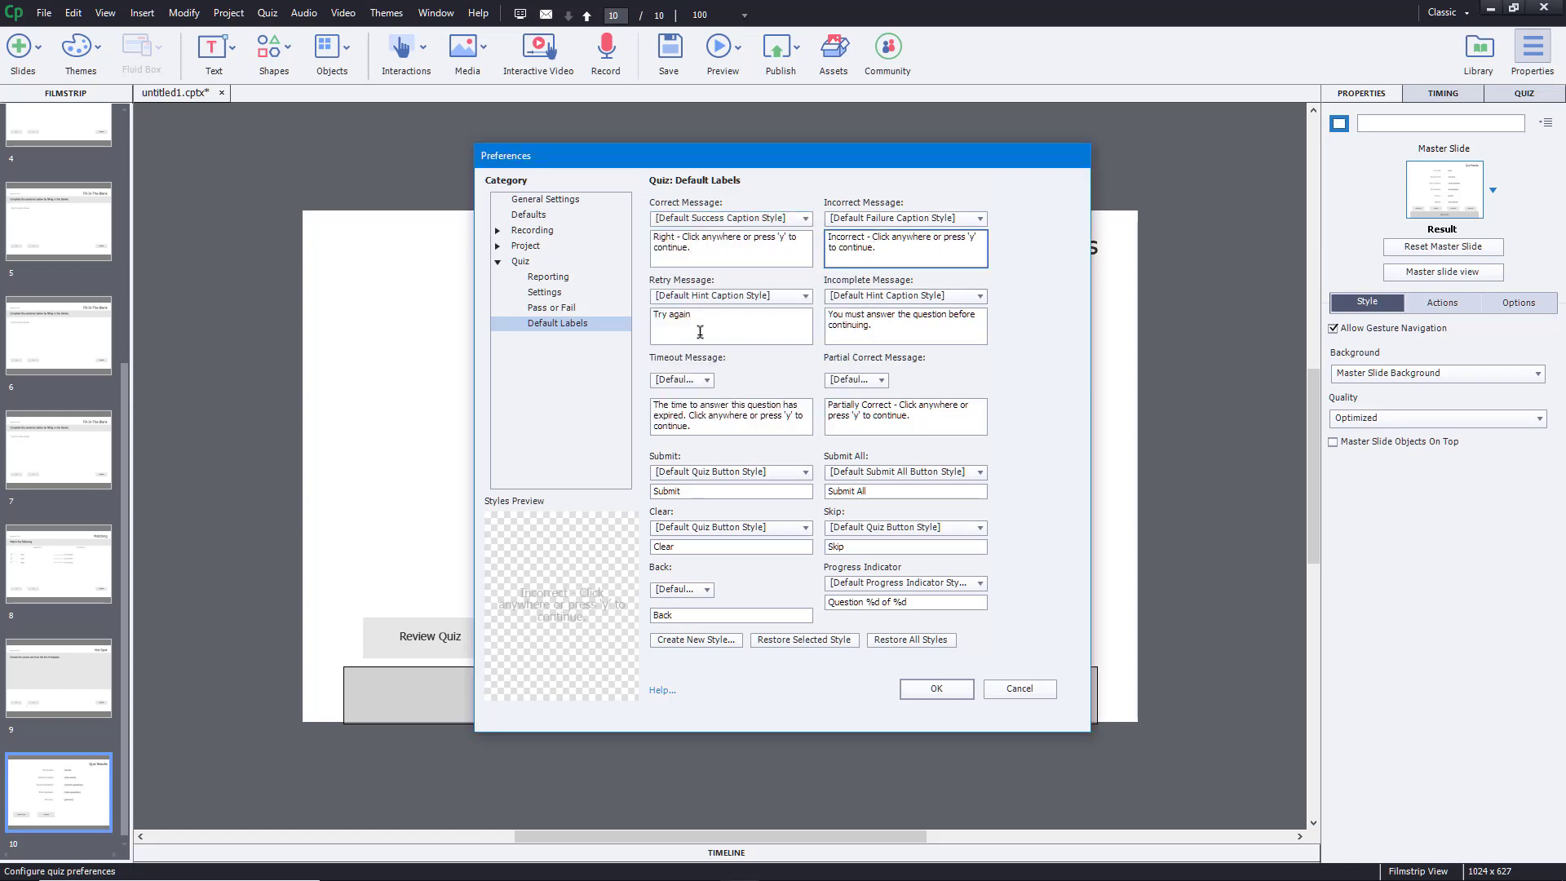
drag(695, 317, 630, 304)
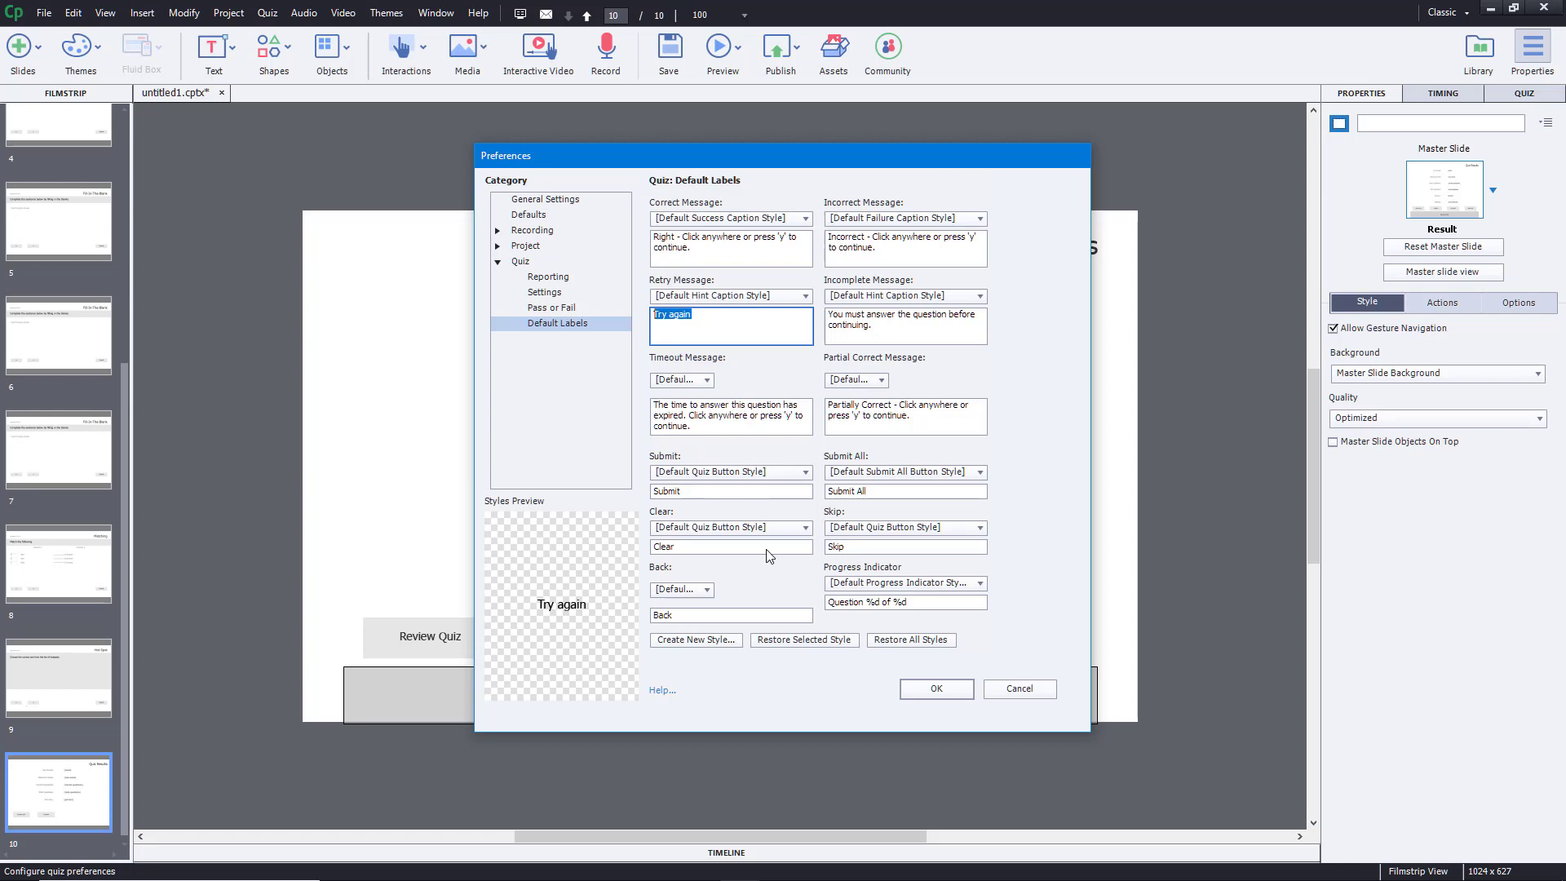
drag(771, 260, 653, 236)
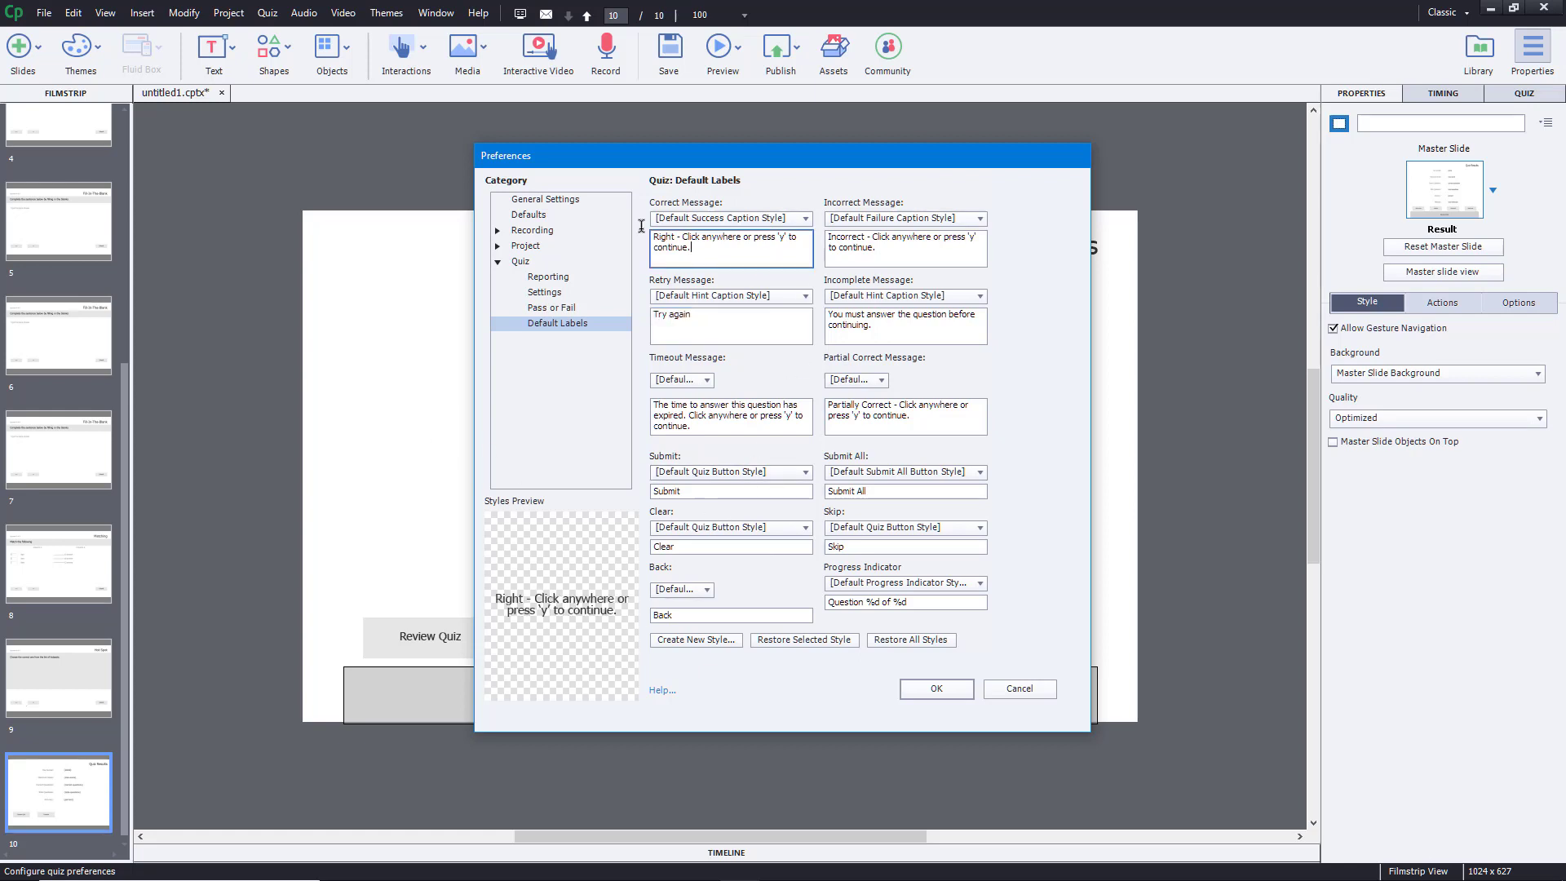
Step: Set the Correct Message caption style to [Default Caption Style]_5
click(758, 218)
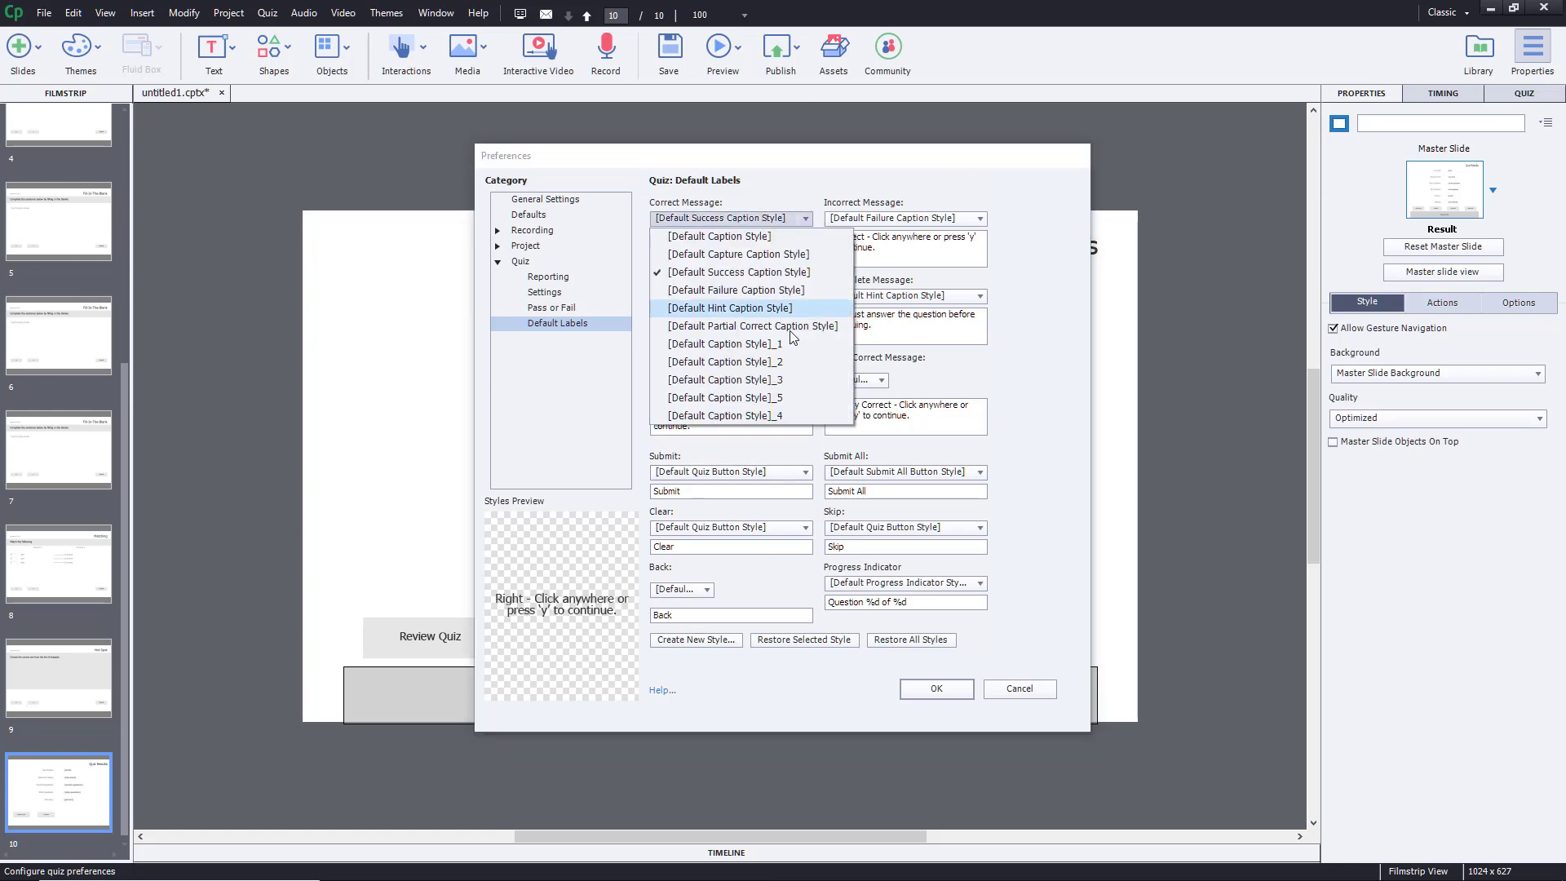
click(759, 245)
click(758, 218)
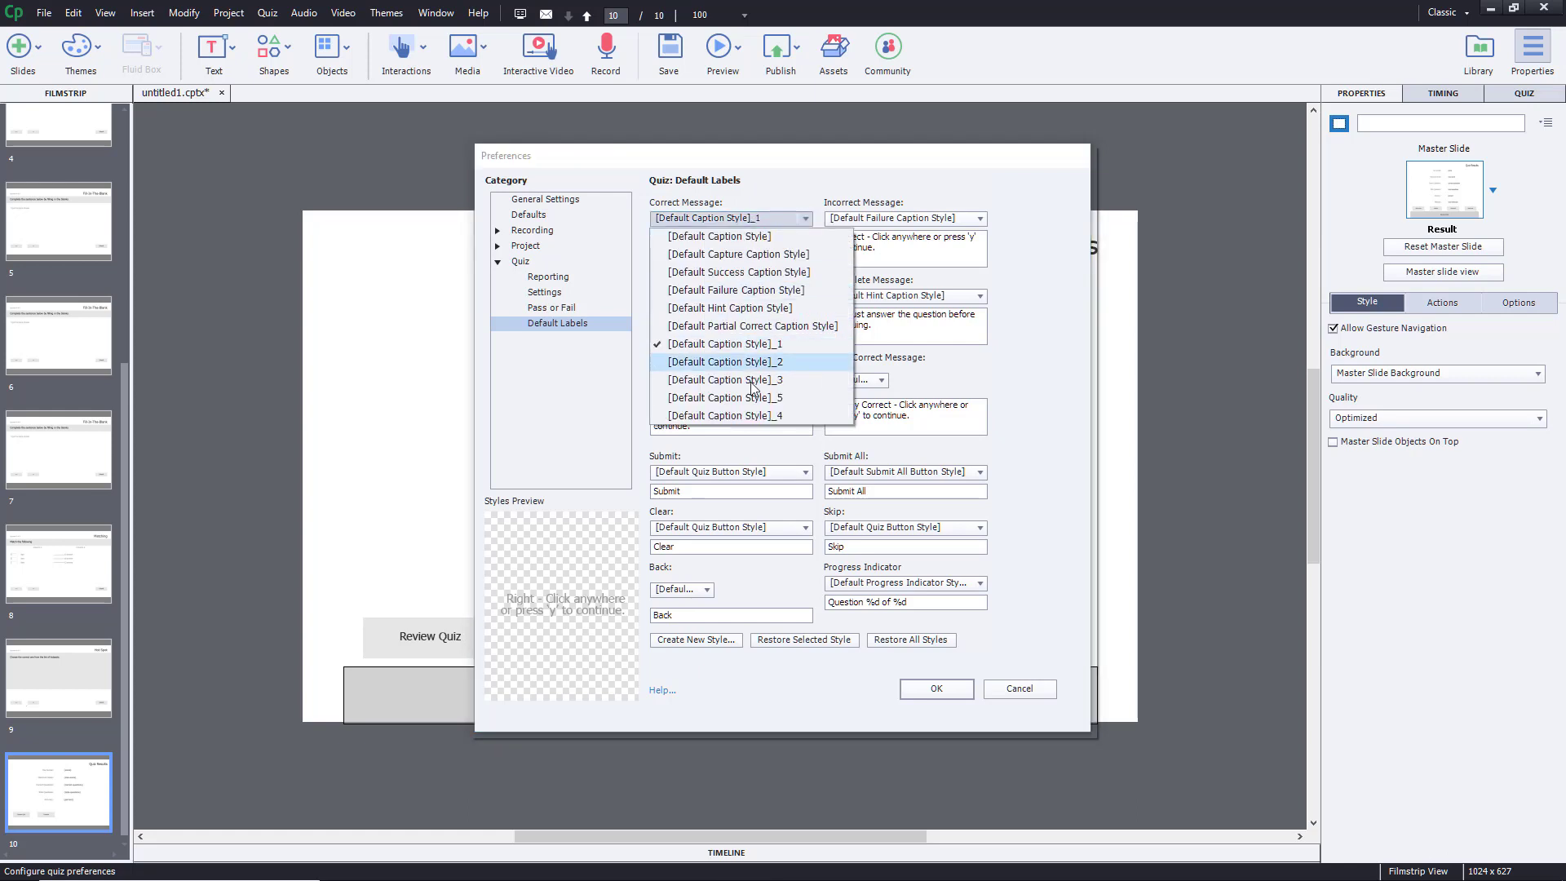
click(748, 400)
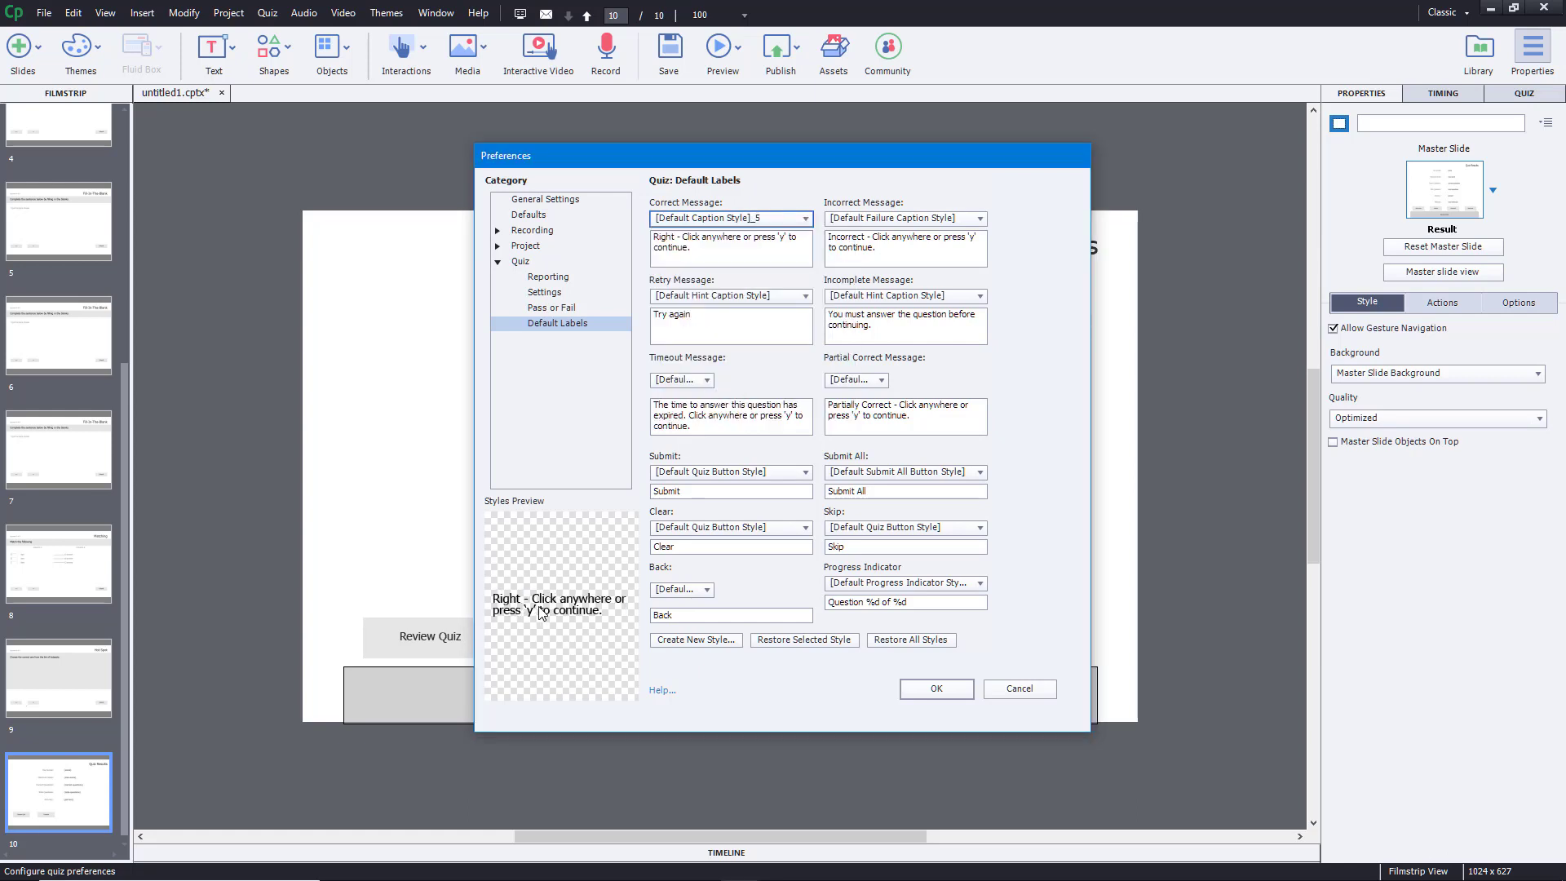
Step: Edit the Default Hint Caption Style to dark red text at size 46 and apply it
click(726, 643)
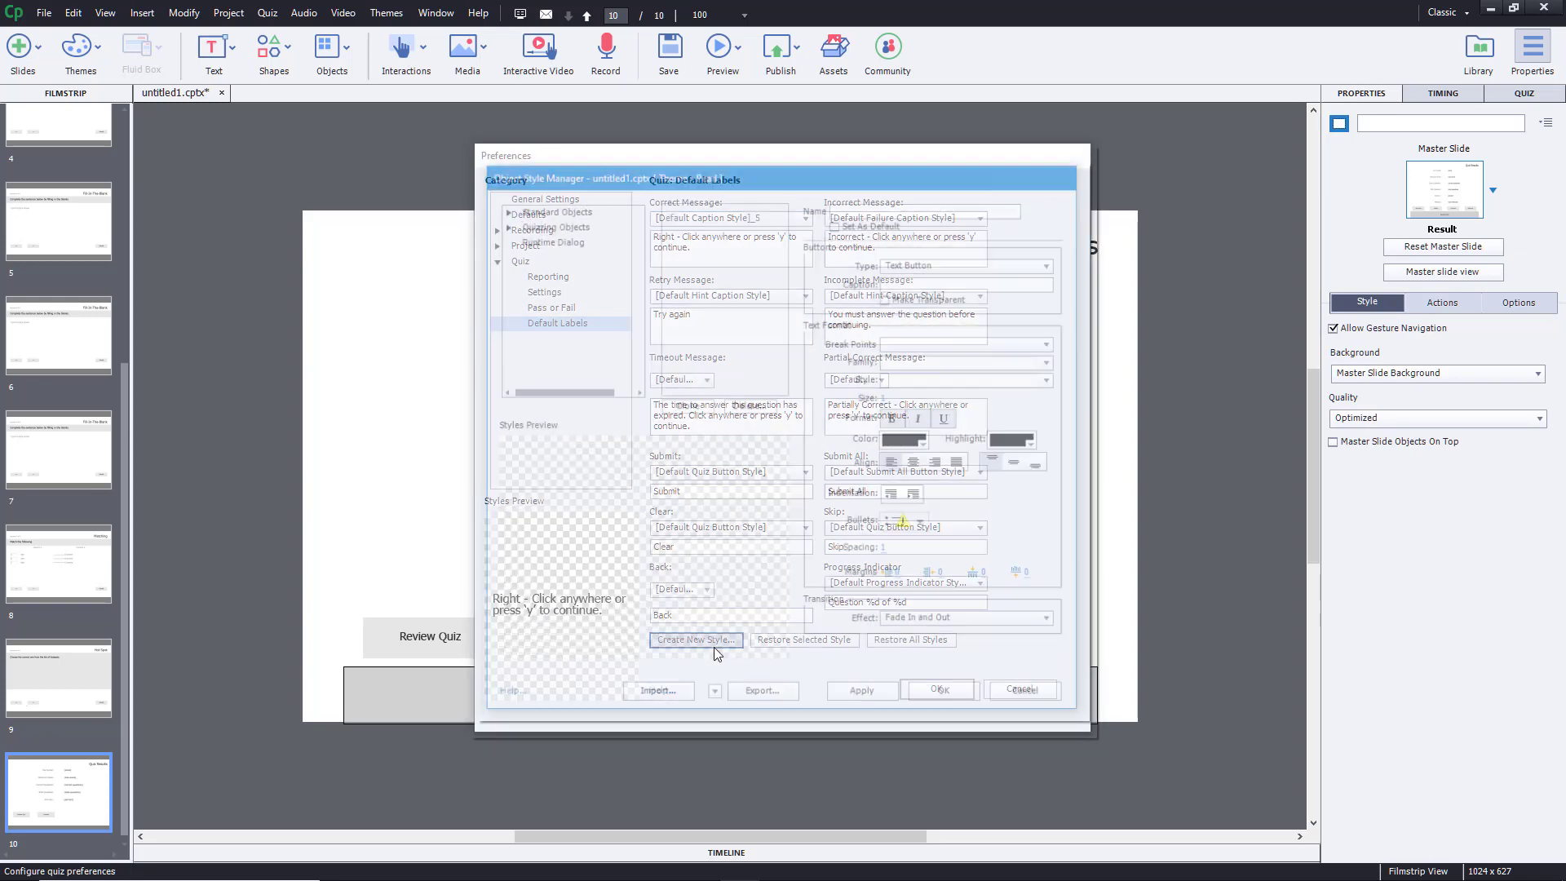
click(754, 298)
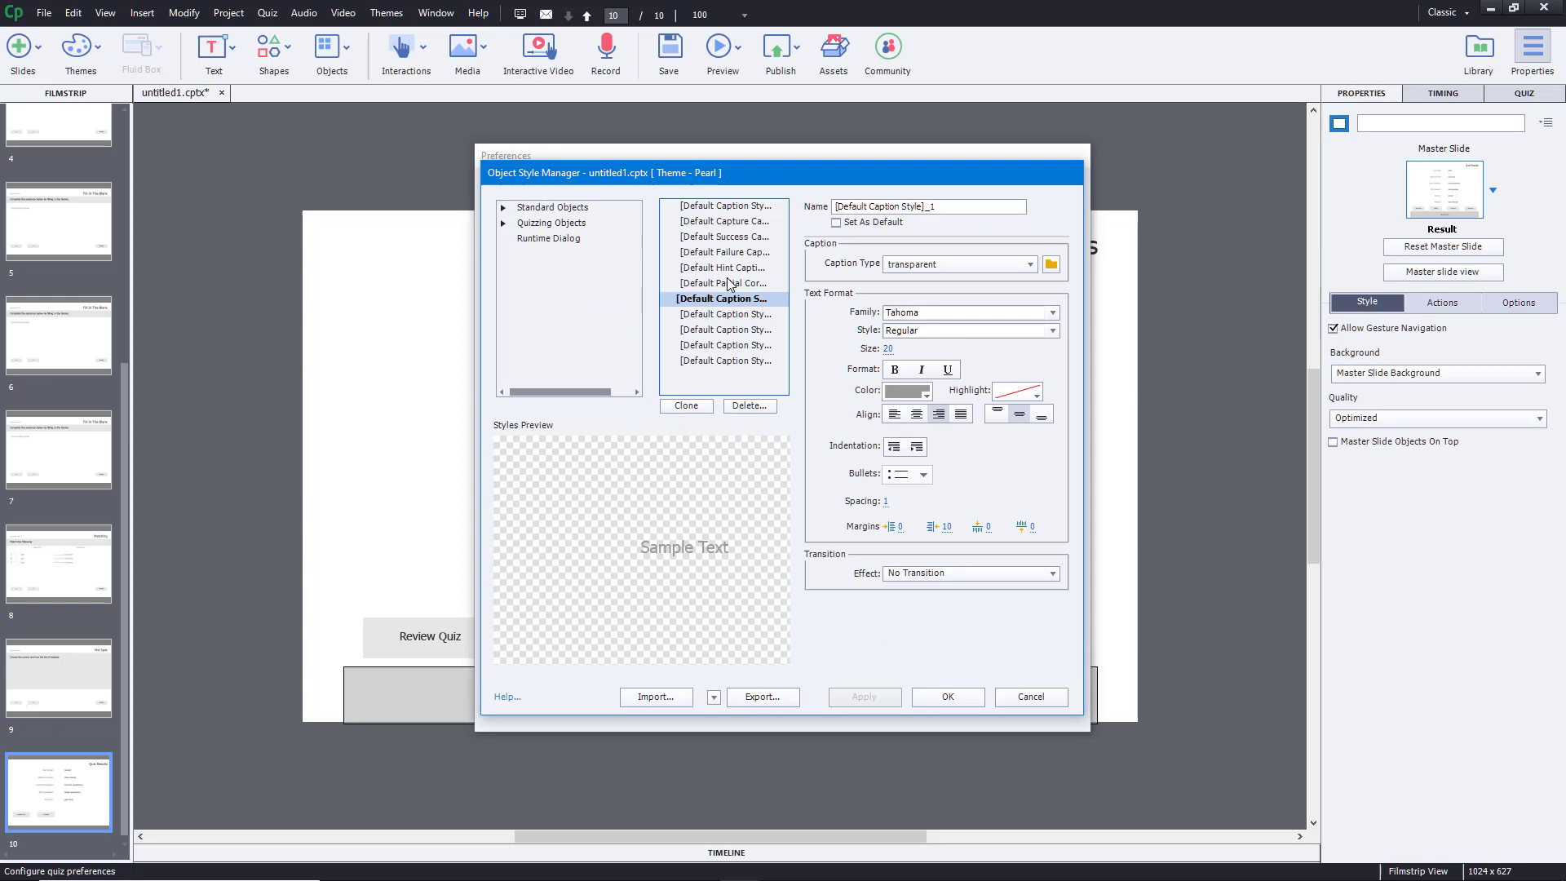
click(731, 267)
click(917, 396)
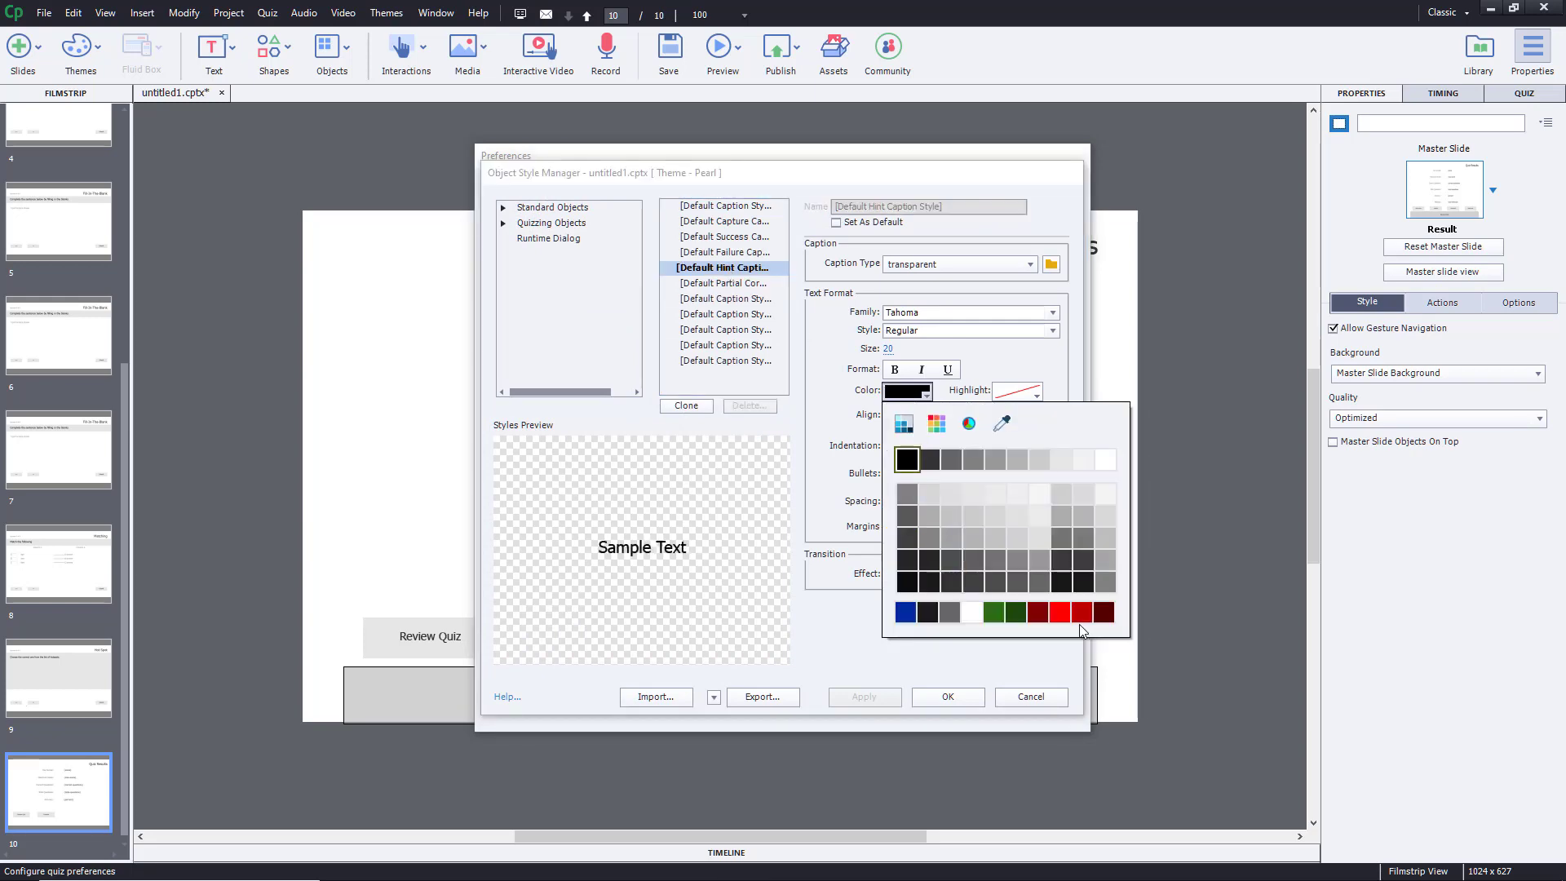
click(1044, 613)
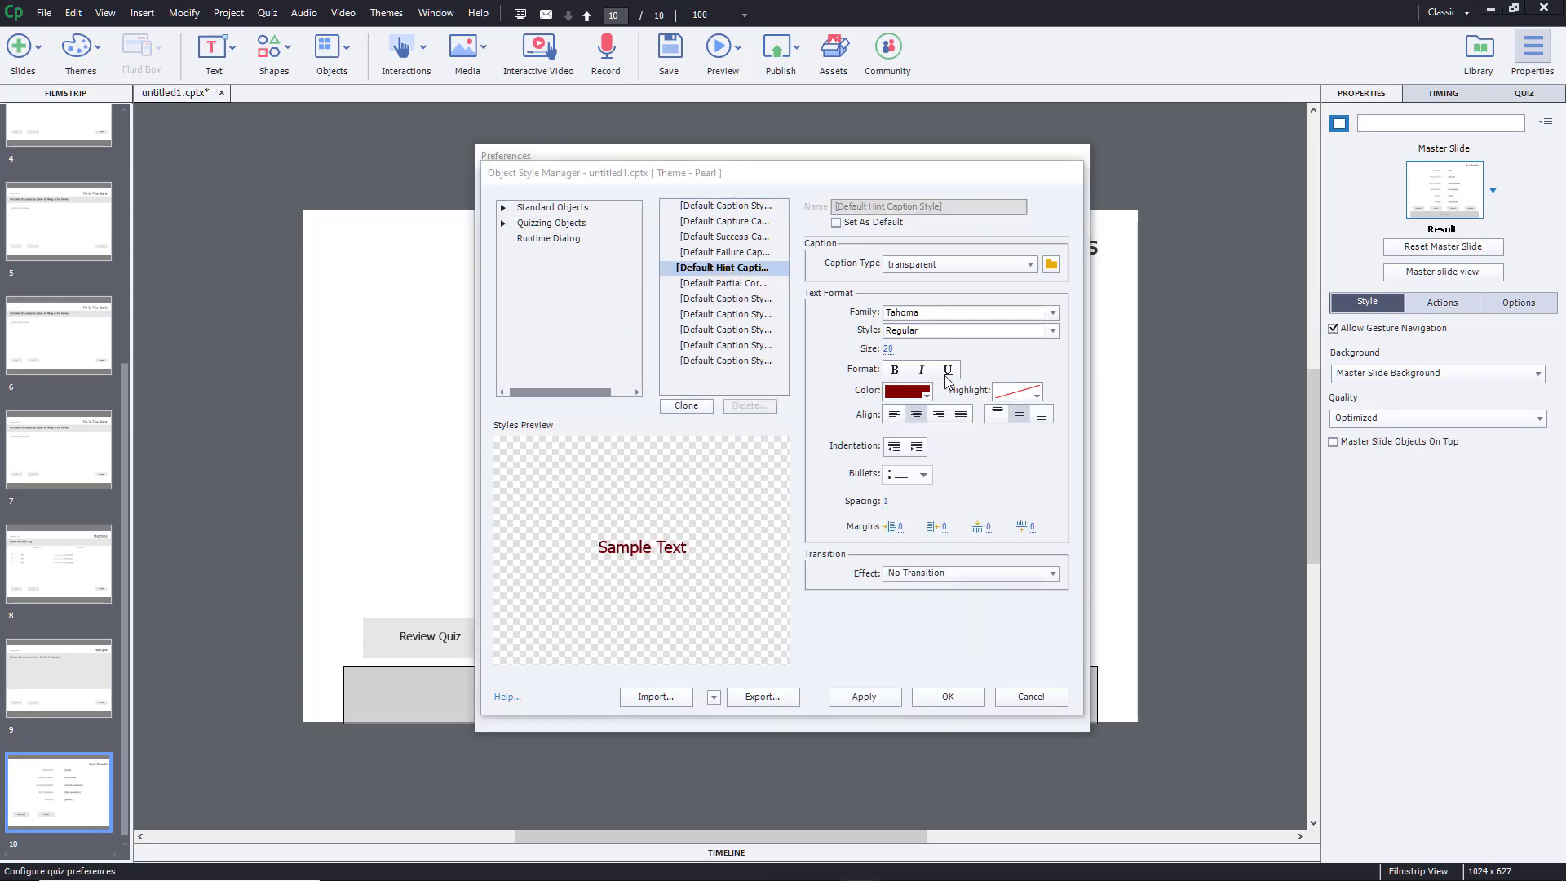
drag(888, 349, 924, 518)
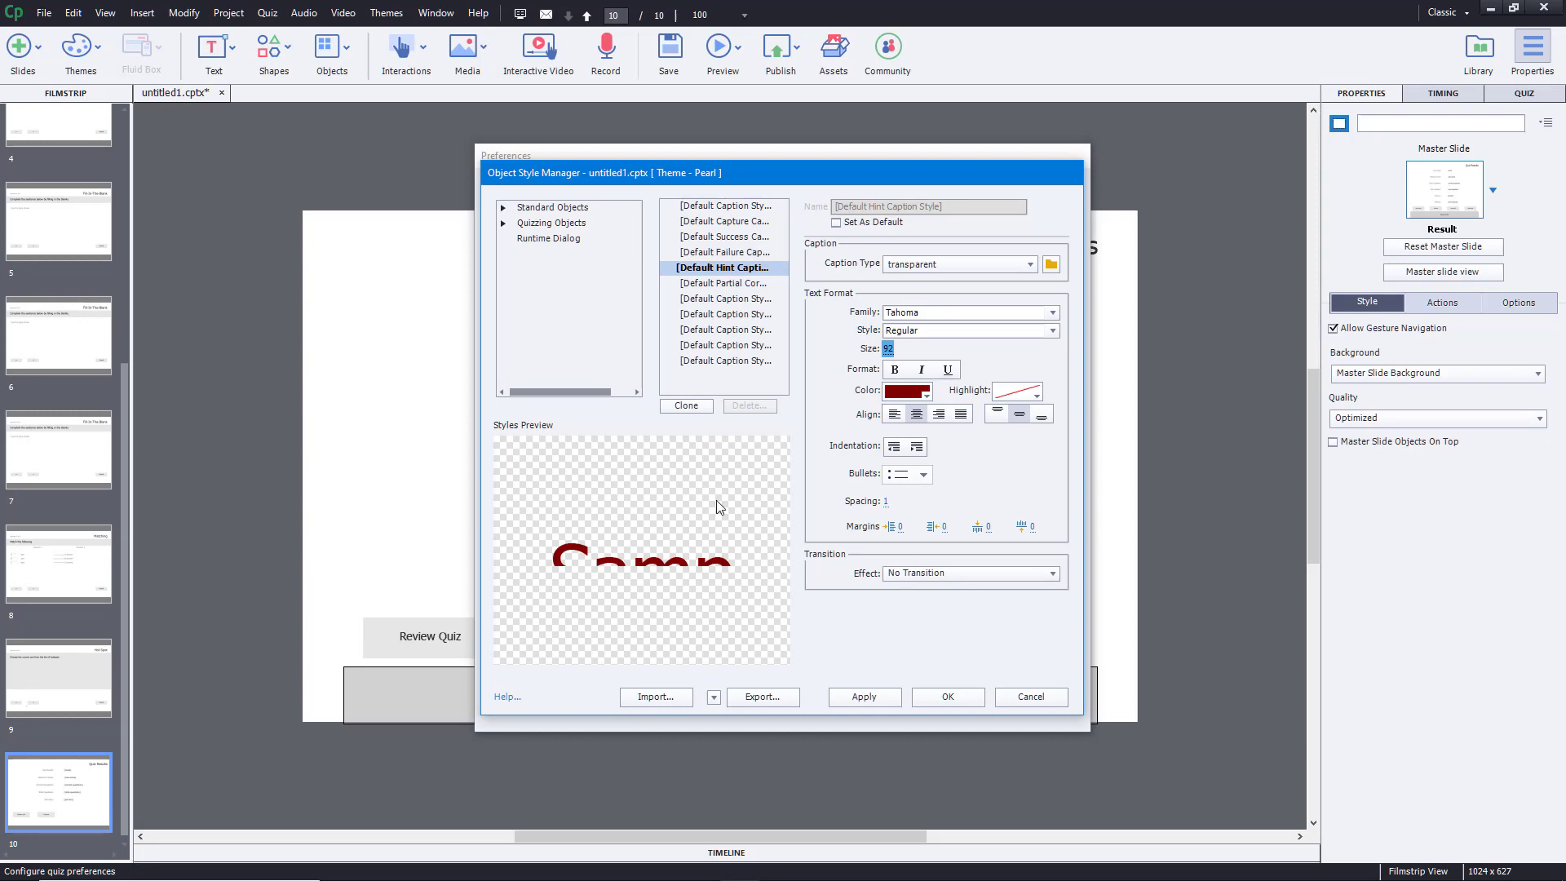
mouse_move(888, 348)
mouse_down()
mouse_move(860, 357)
mouse_move(906, 351)
mouse_move(882, 351)
mouse_up()
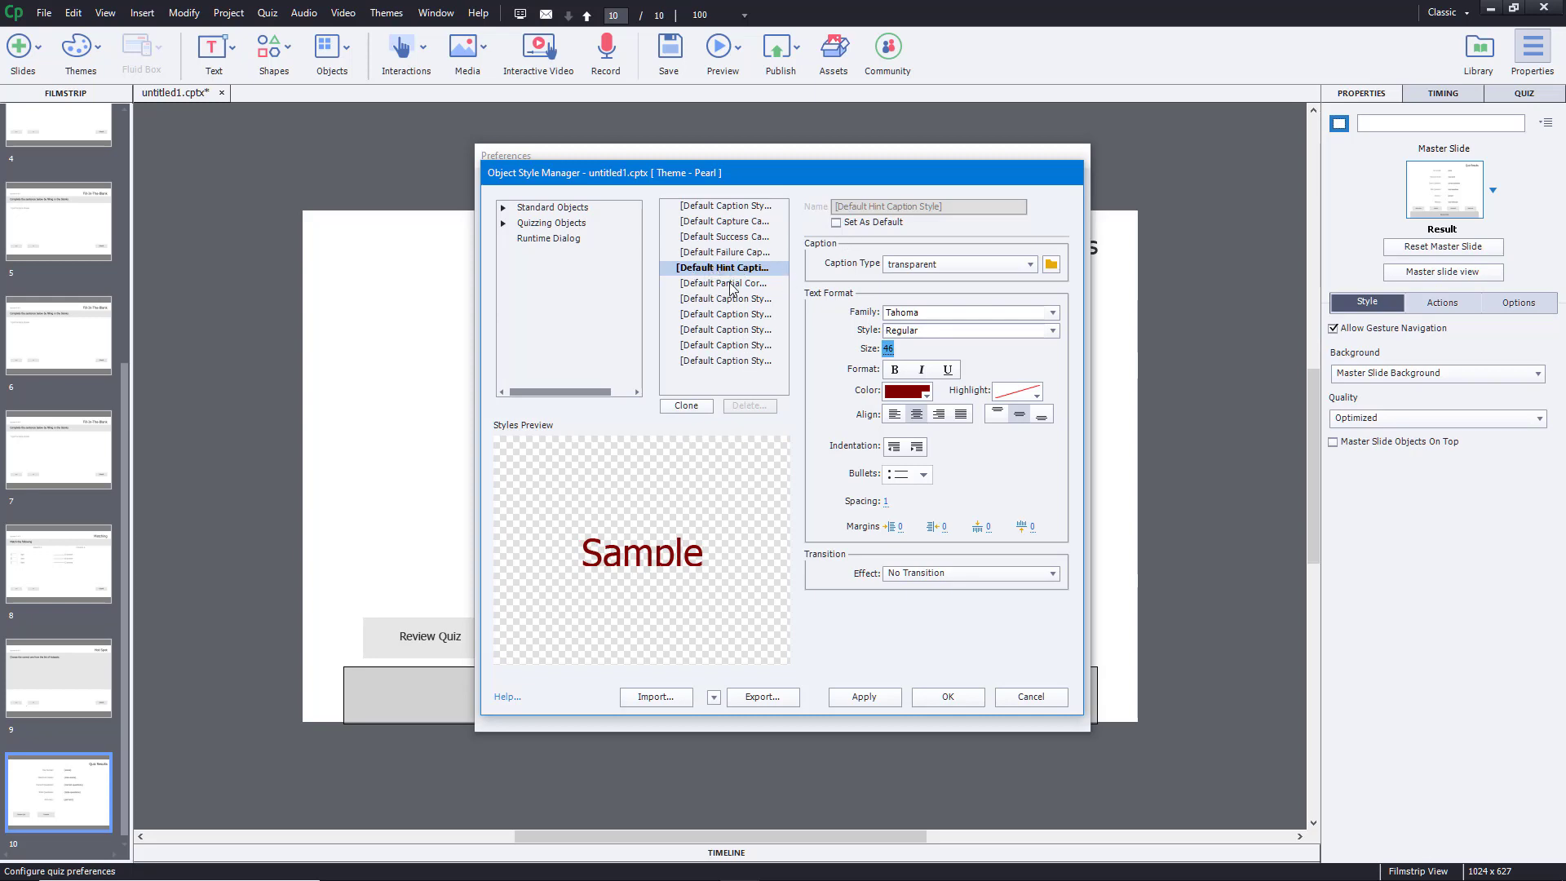
click(875, 695)
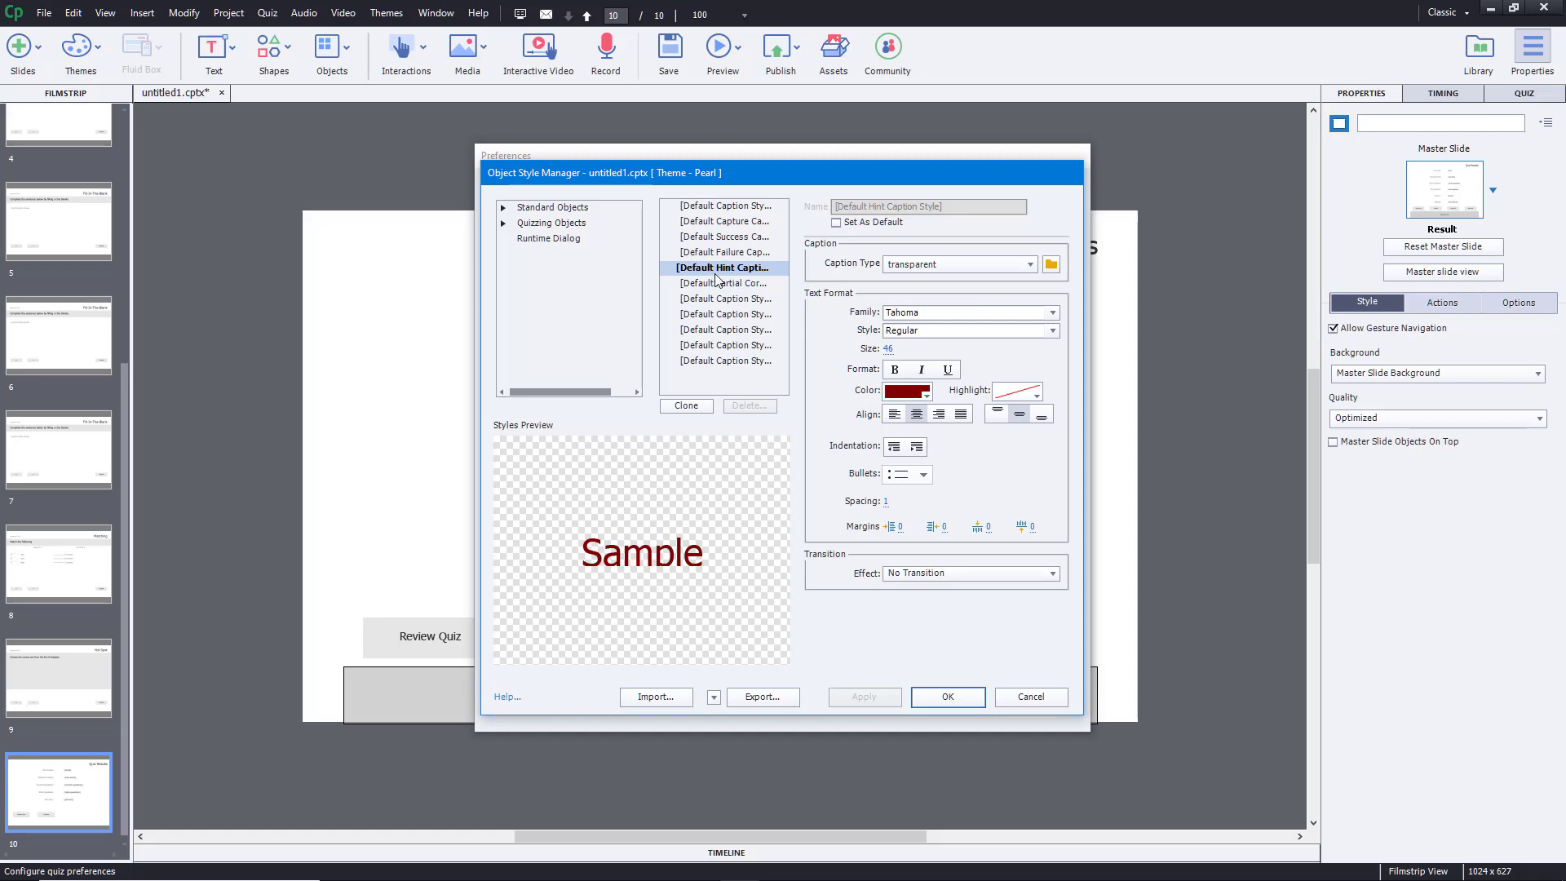
click(965, 695)
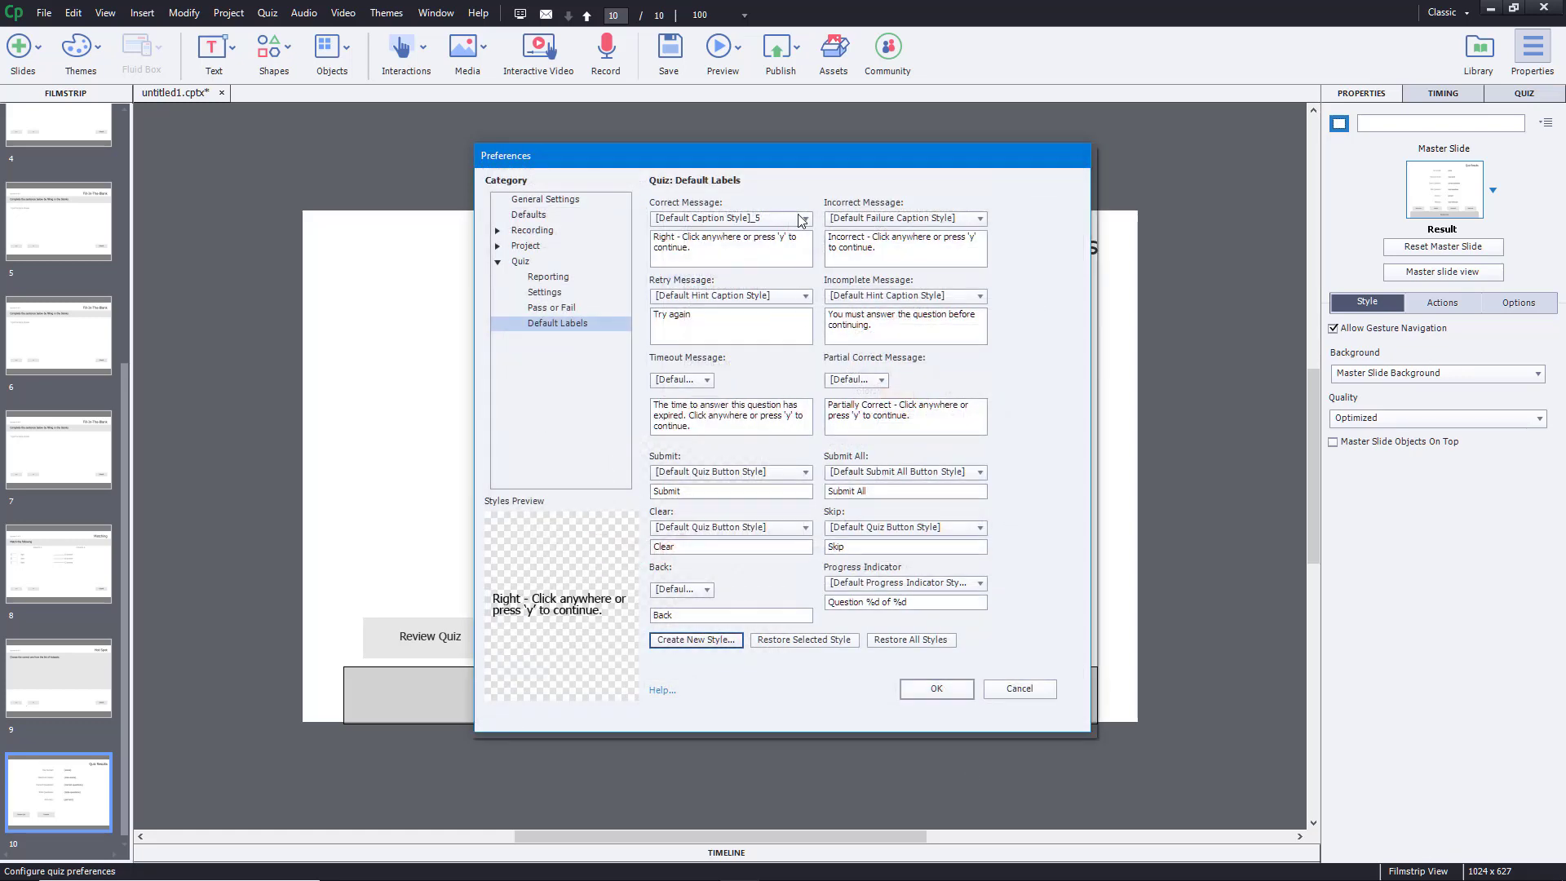
Step: Assign [Default Hint Caption Style] to the Correct Message and close Preferences with OK
click(789, 218)
click(758, 307)
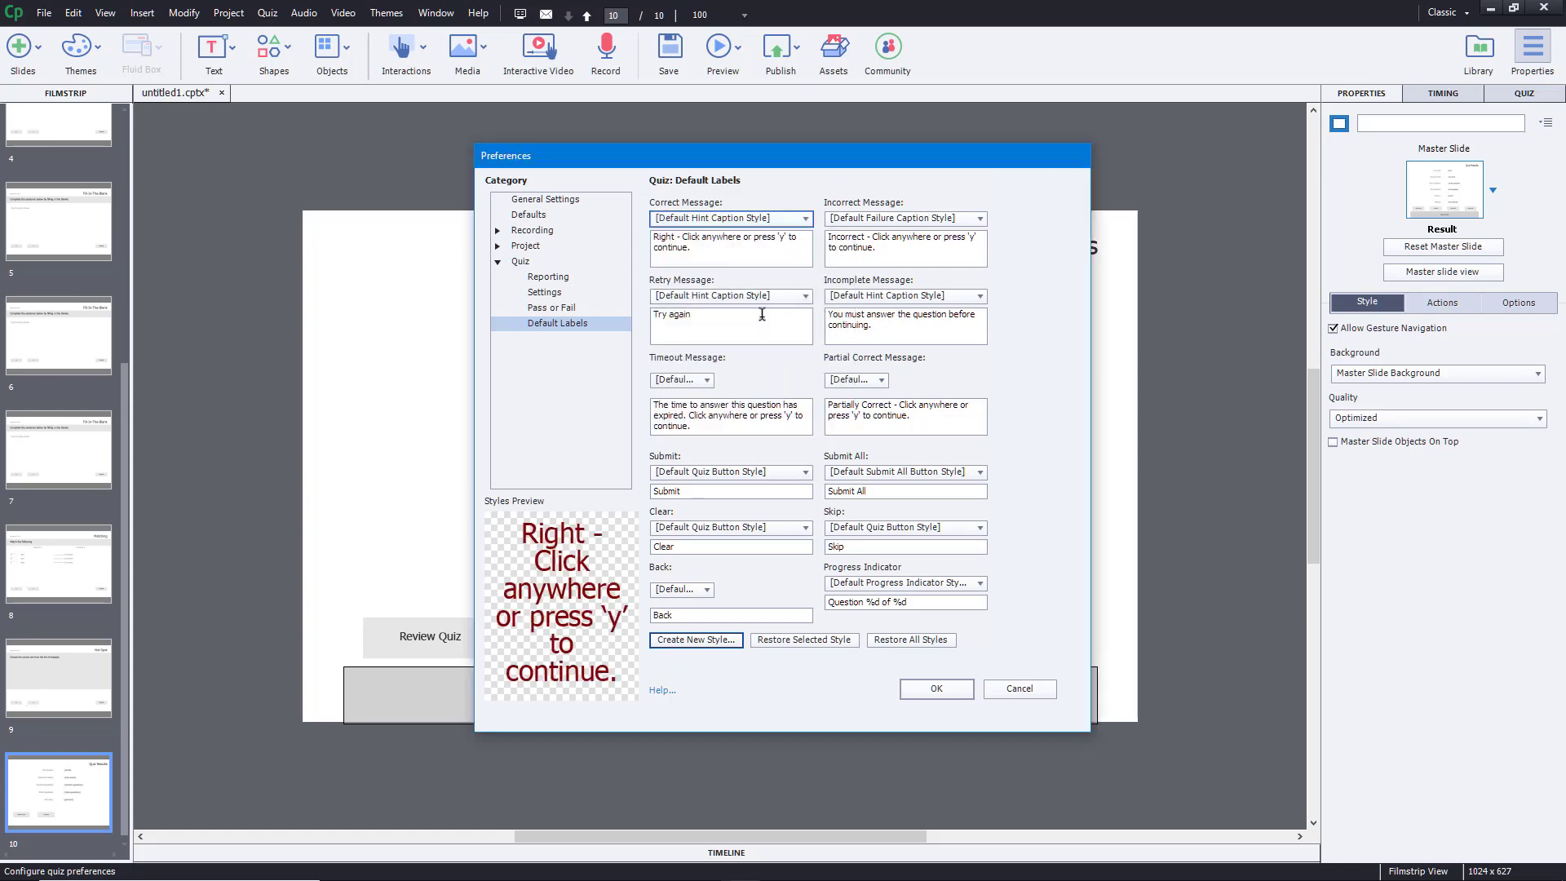
click(944, 691)
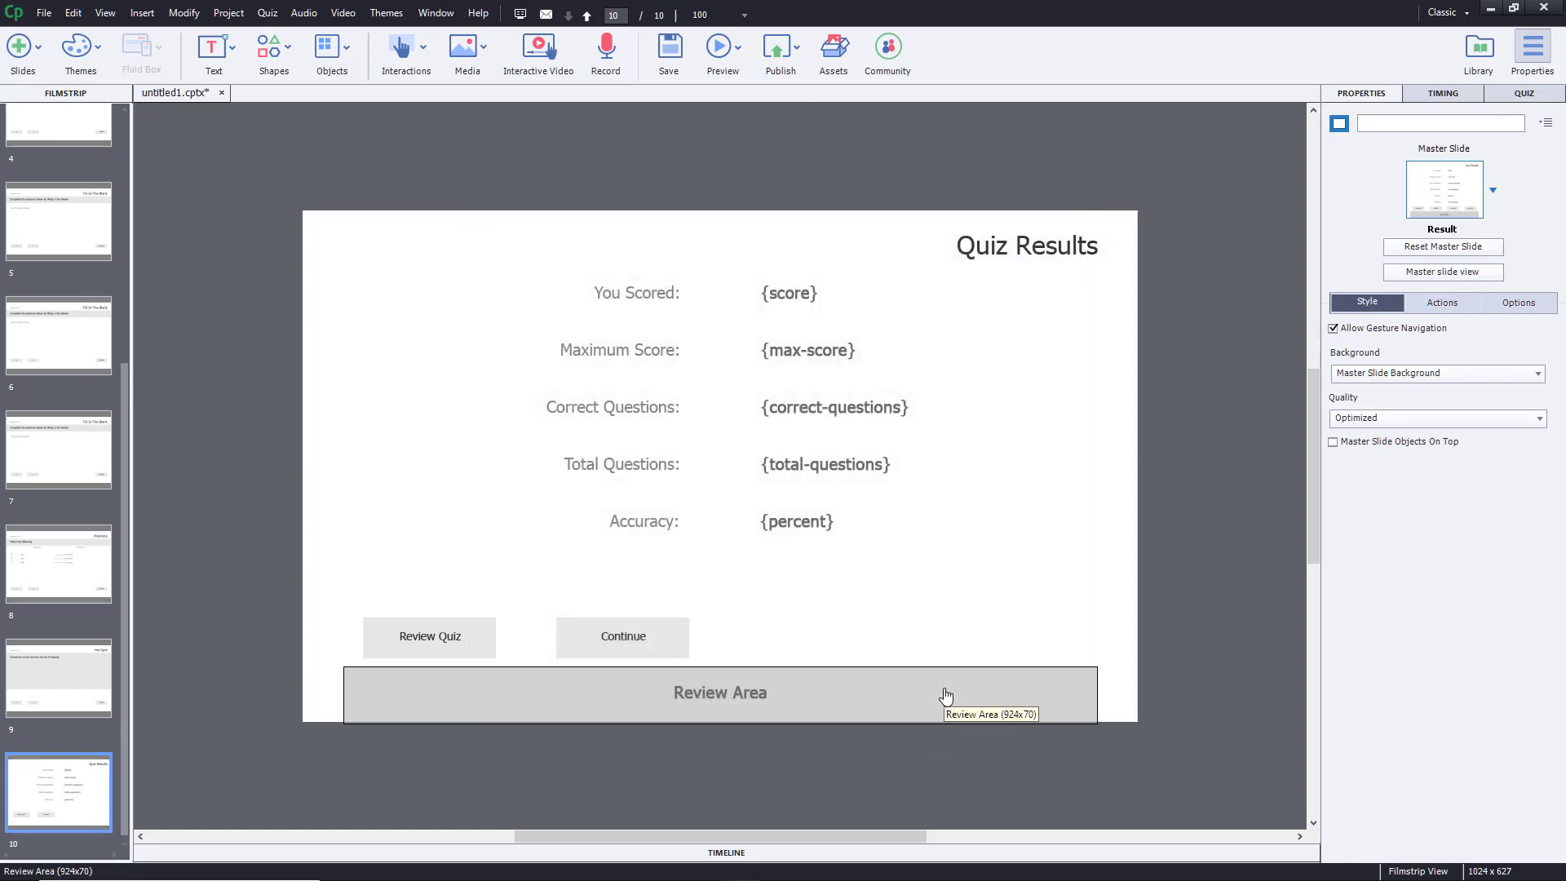
Step: Scroll the Filmstrip and select slide 9, the Hot Spot question
click(125, 292)
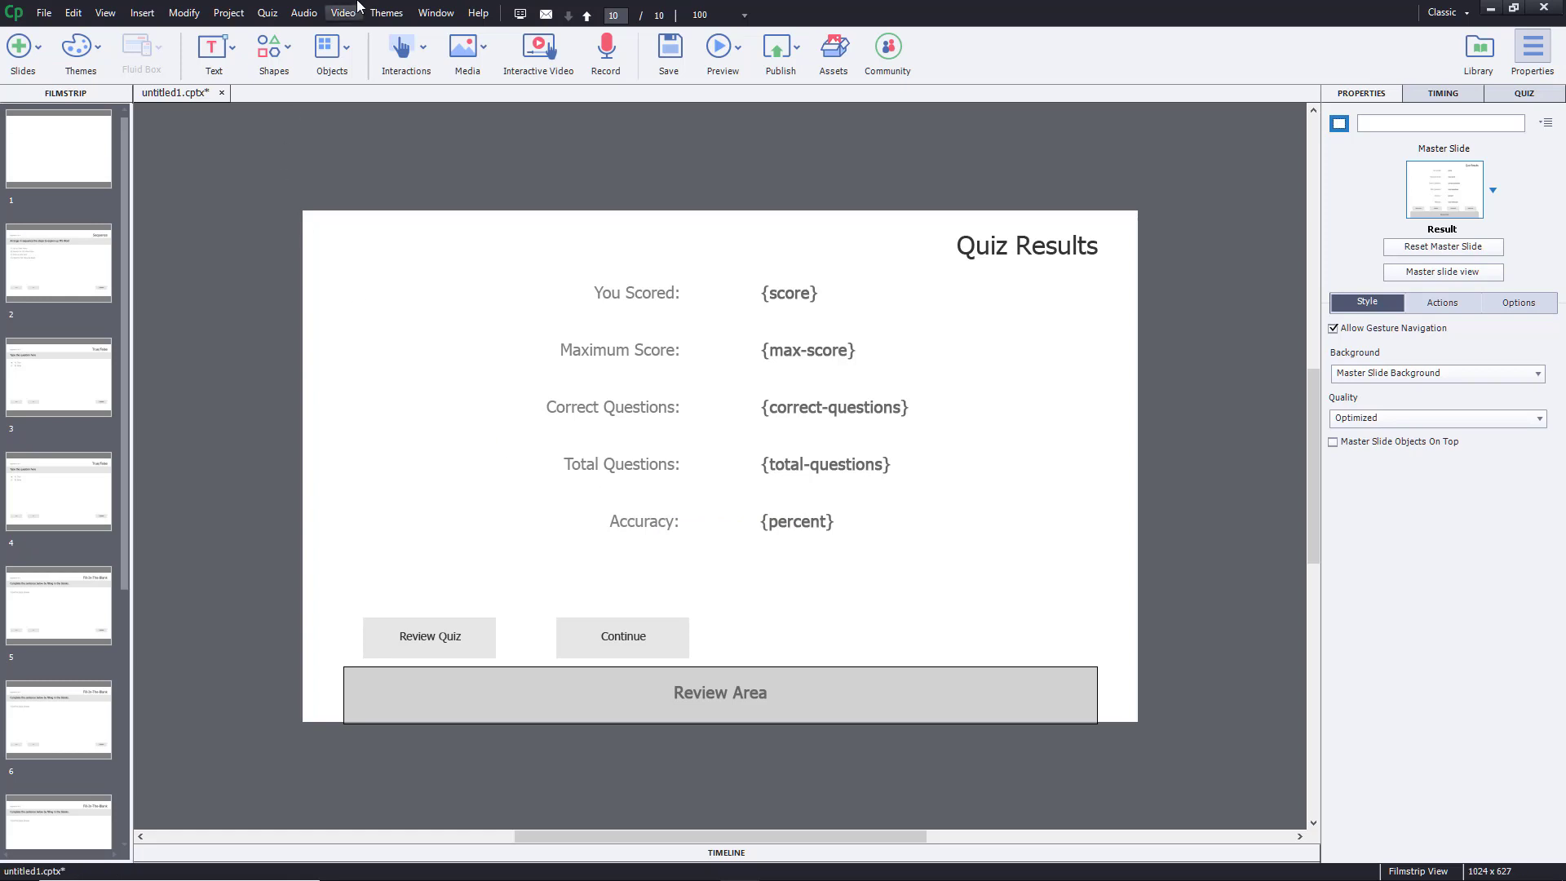
scroll(90, 573, down, 5)
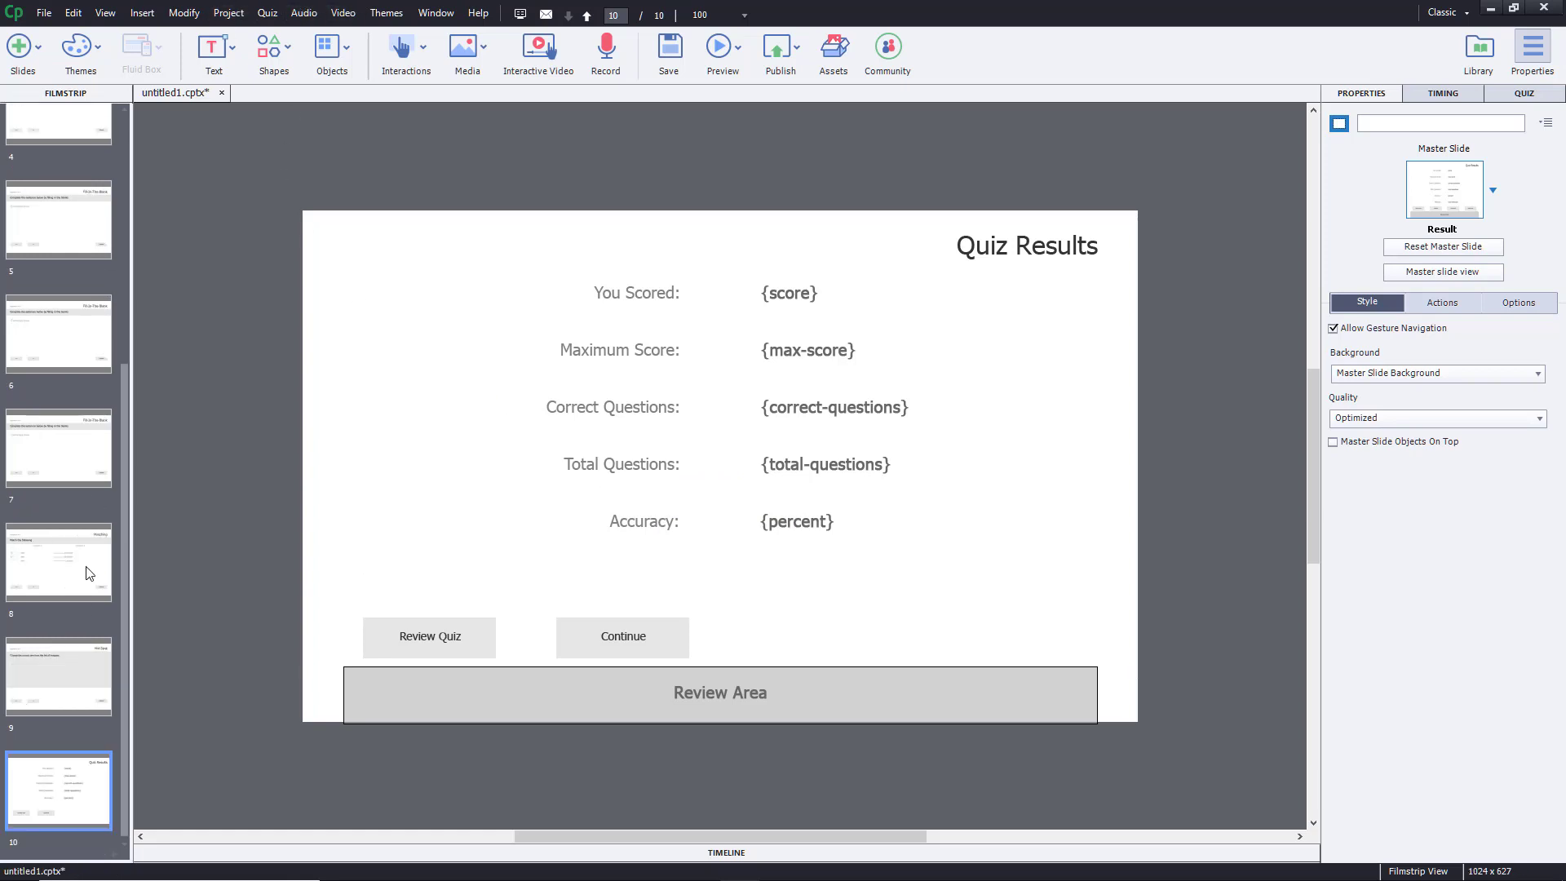
click(70, 671)
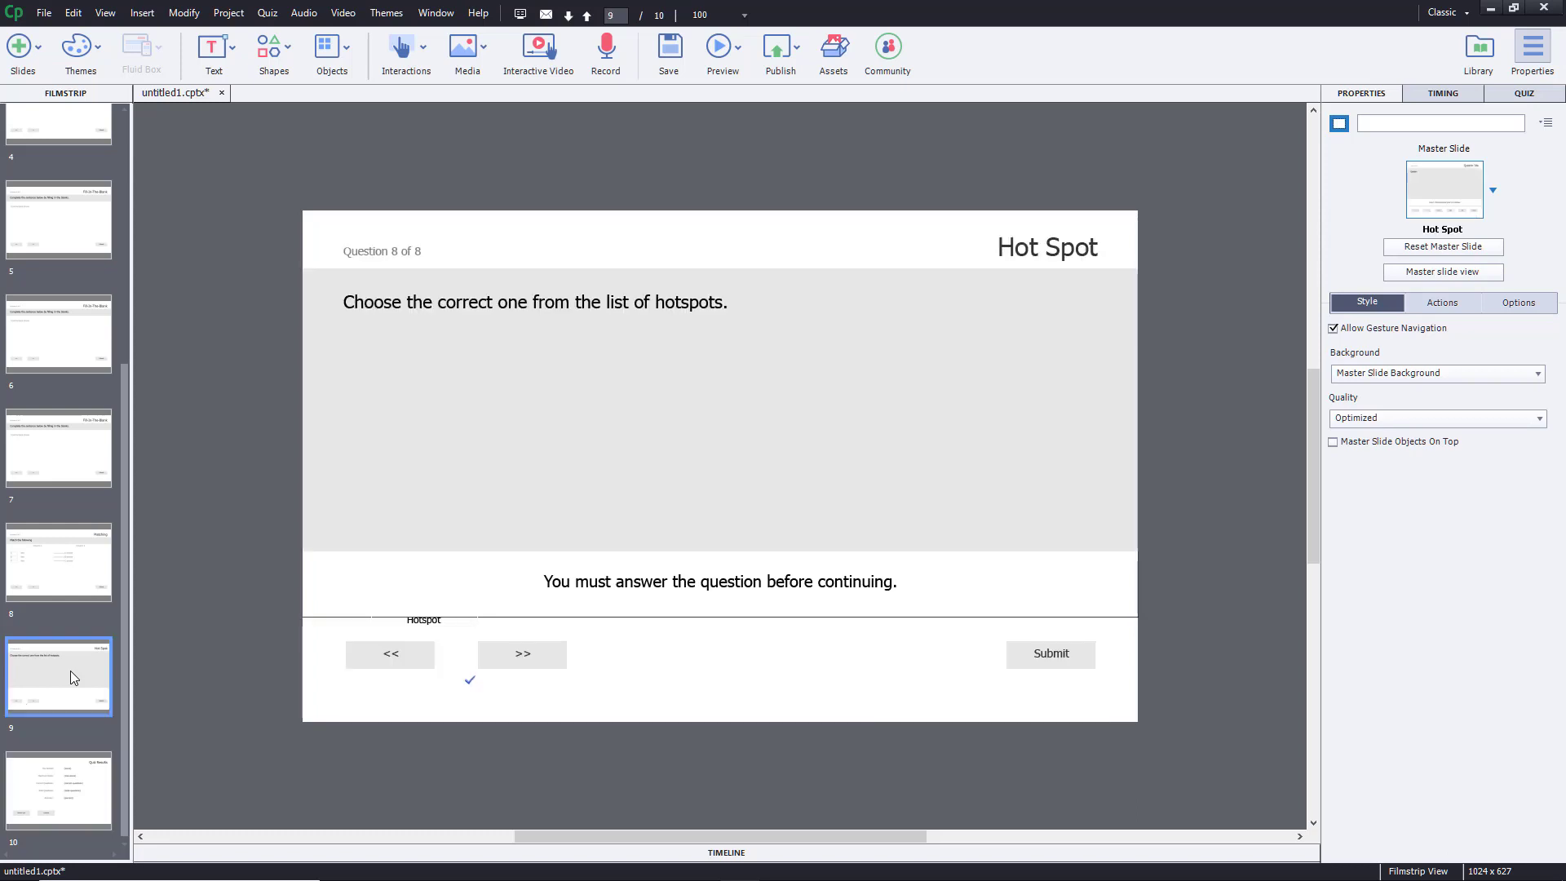